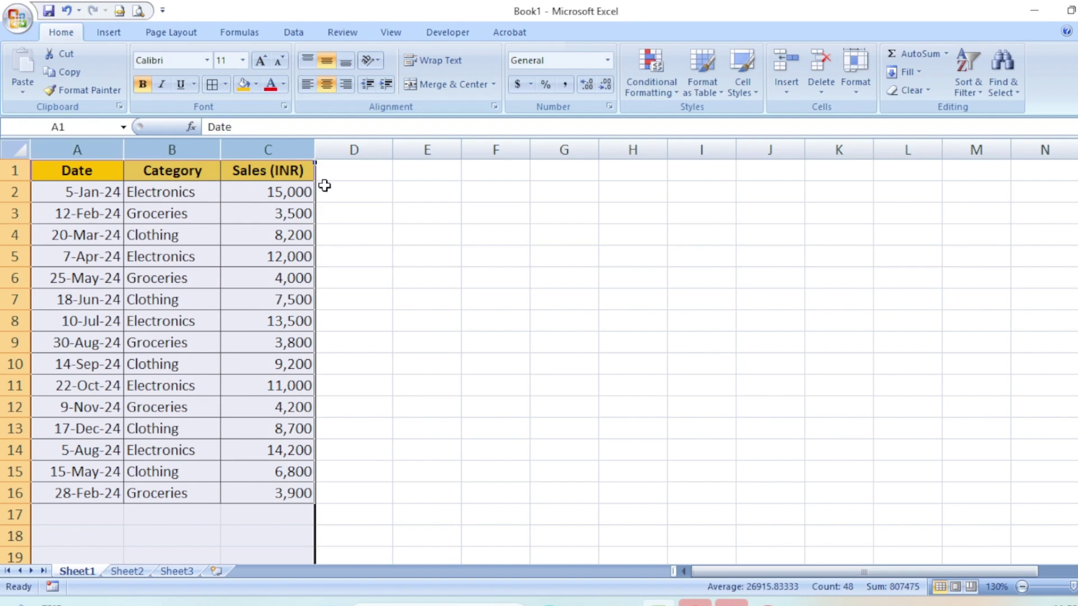
pyautogui.click(324, 185)
pyautogui.click(109, 171)
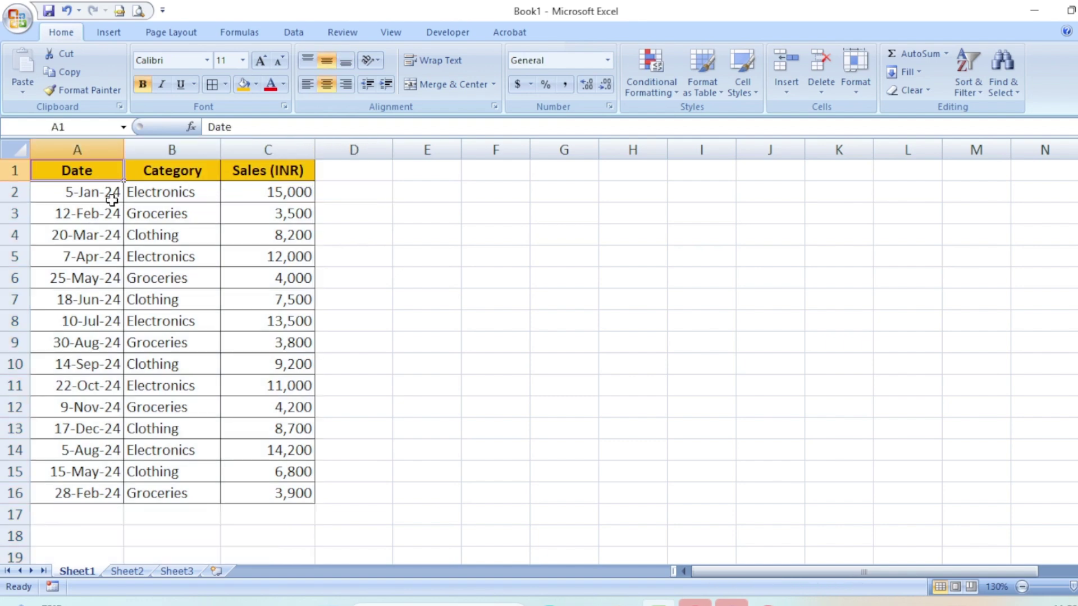
pyautogui.moveTo(108, 192); pyautogui.dragTo(114, 452)
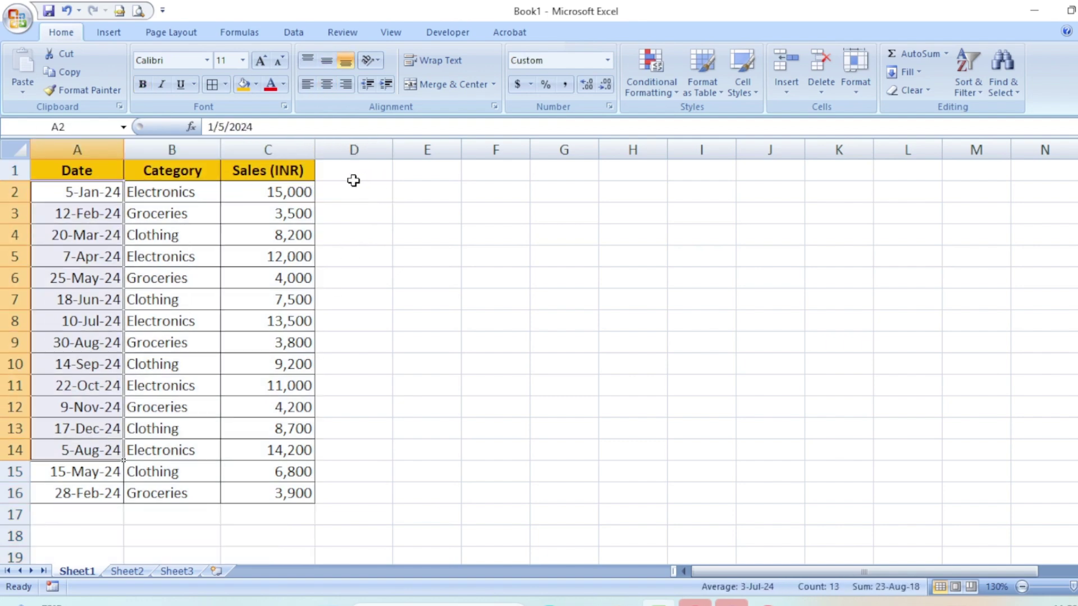
pyautogui.moveTo(354, 181); pyautogui.dragTo(332, 494)
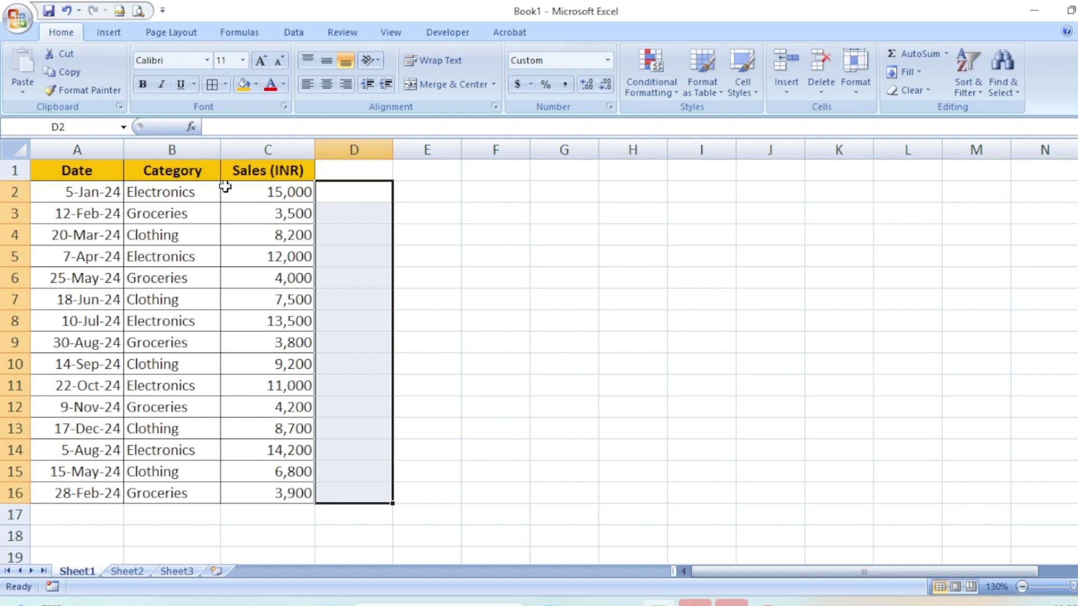
# - Add a Month column heading in D1, beside Sales (INR)
pyautogui.click(362, 178)
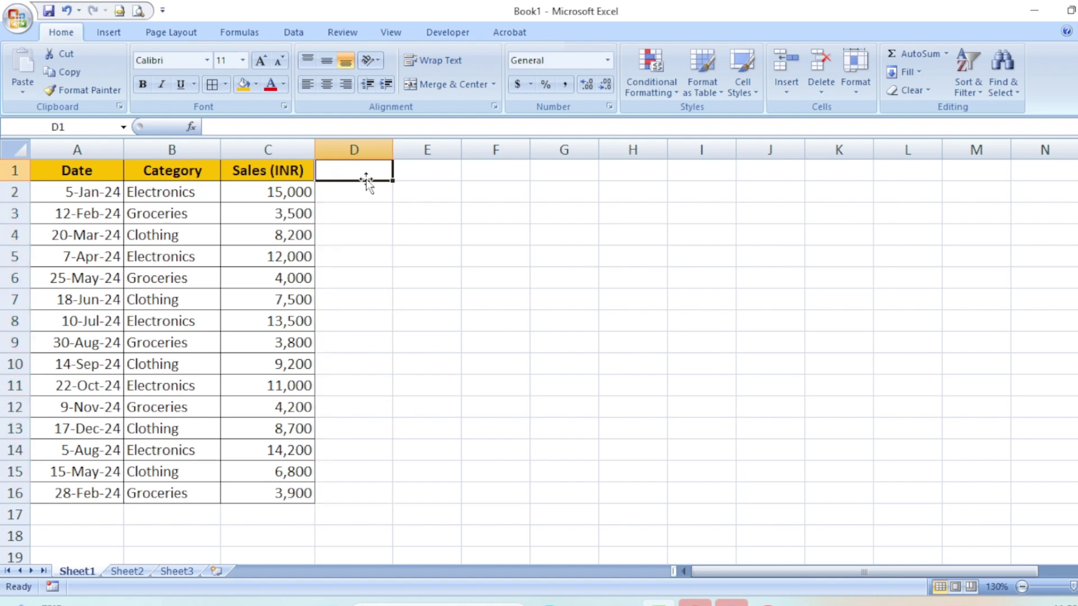
pyautogui.write('Month')
pyautogui.press('Return')
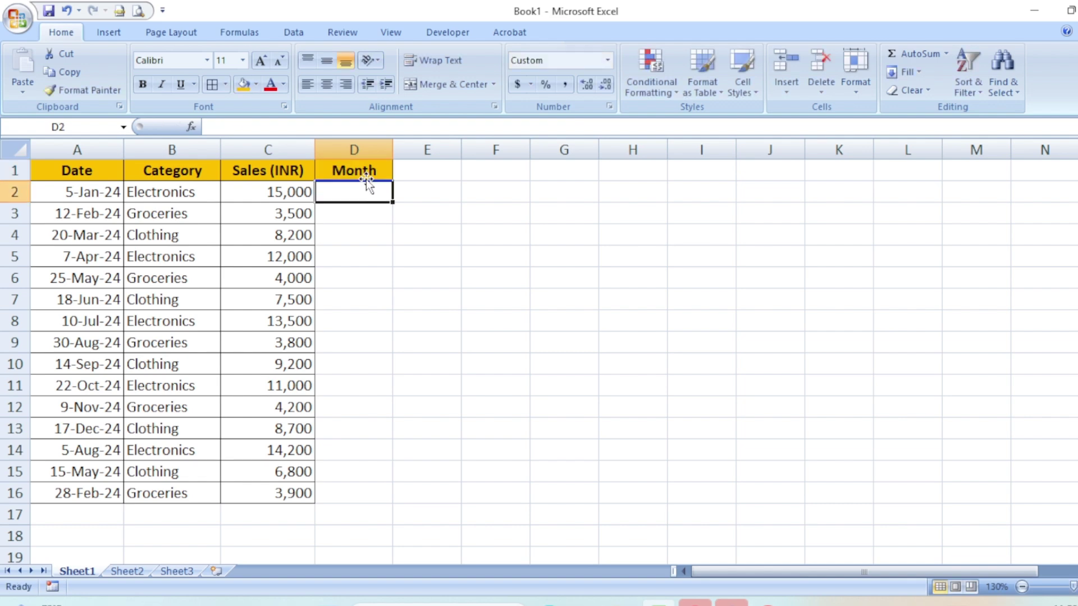
# - Enter the formula =TEXT(A2,"MMM-YYYY") in D2 to derive the month and year from the date
pyautogui.moveTo(101, 193); pyautogui.dragTo(185, 452)
pyautogui.click(351, 194)
pyautogui.write('=')
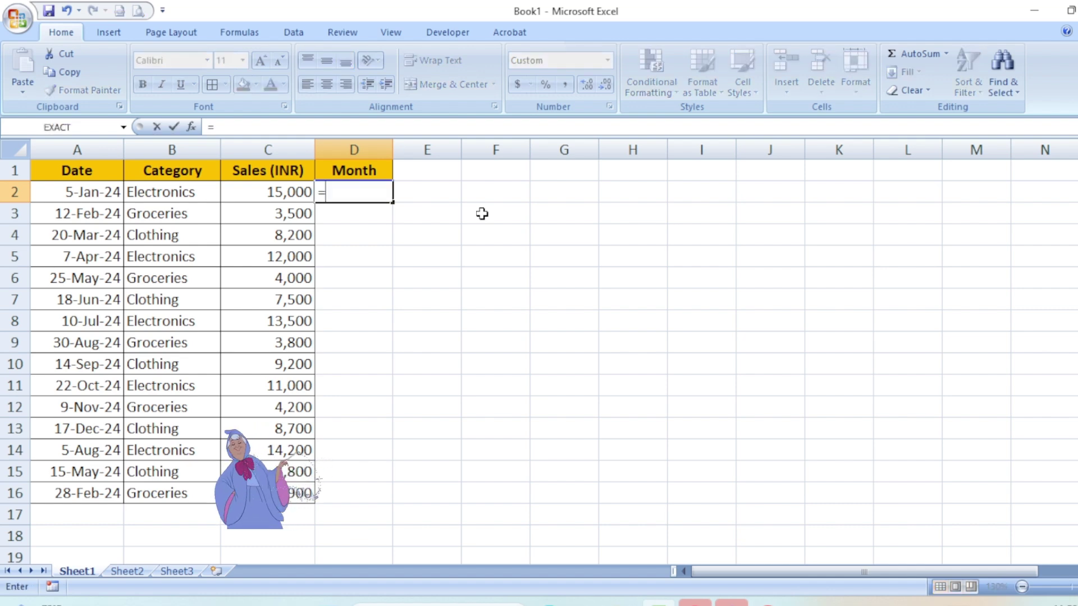
pyautogui.write('text')
pyautogui.press('Tab')
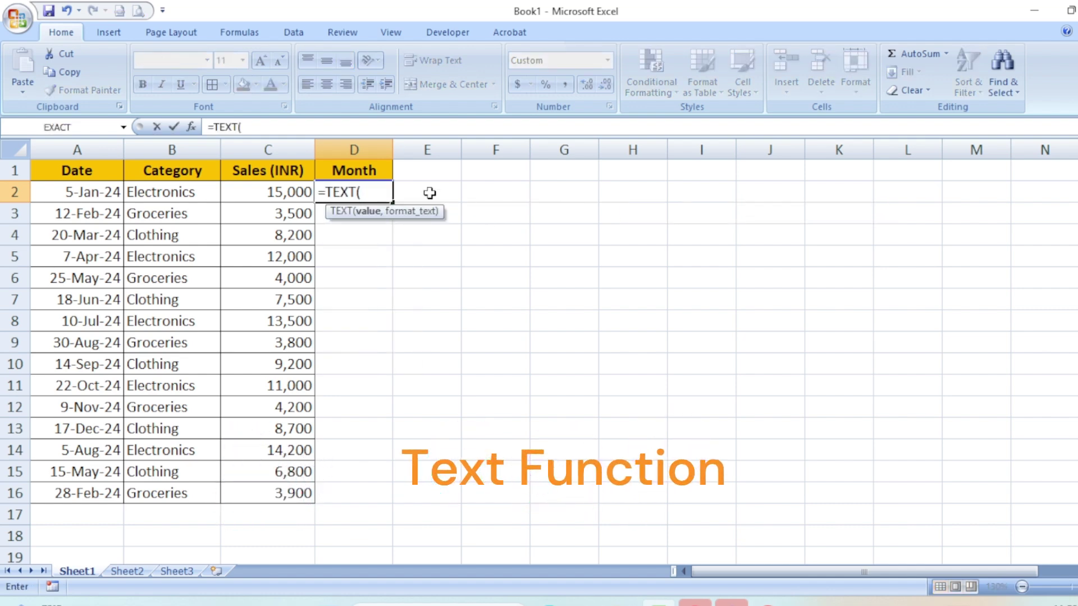
pyautogui.click(77, 192)
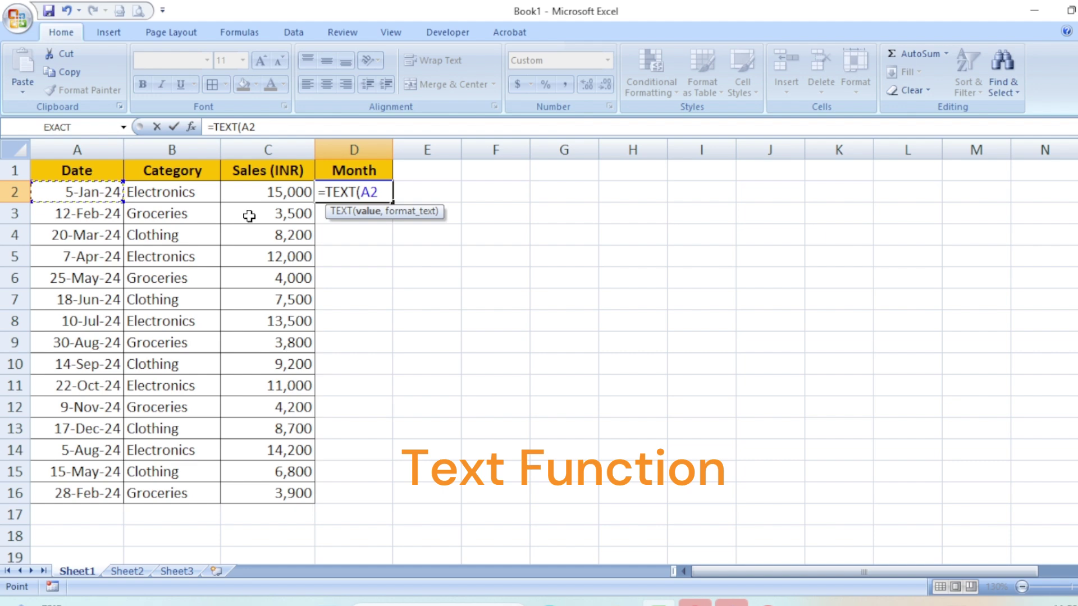
pyautogui.write(',')
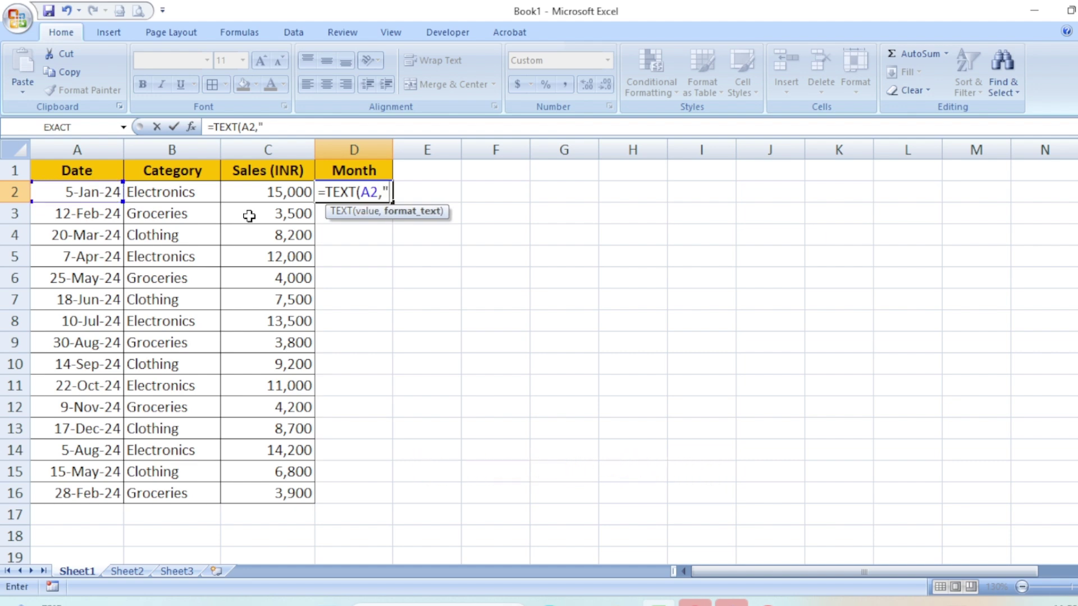
pyautogui.write('"MMM-YYYY"')
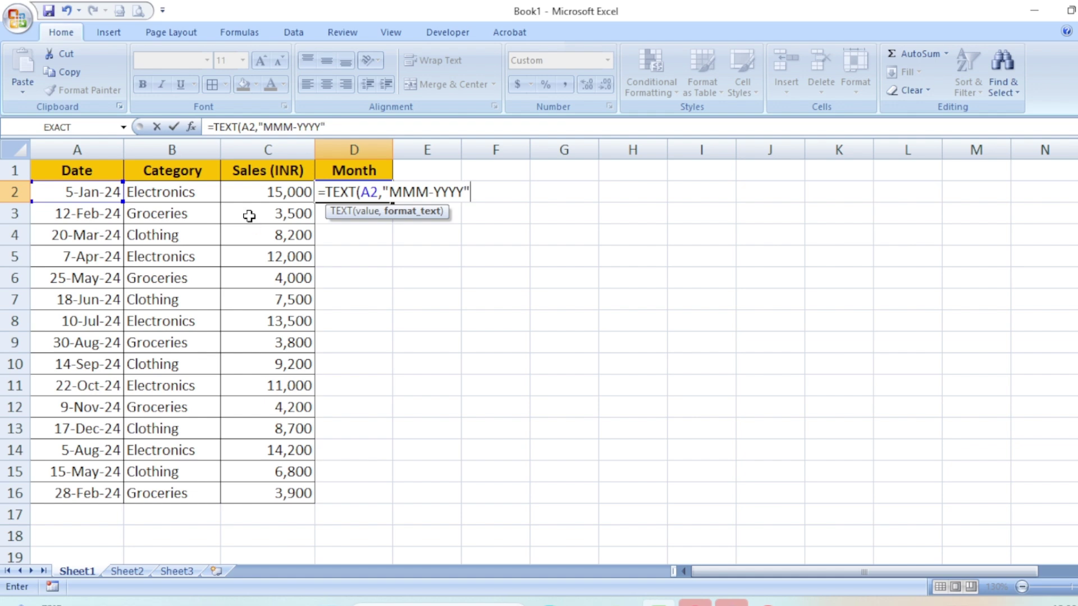
pyautogui.press('Return')
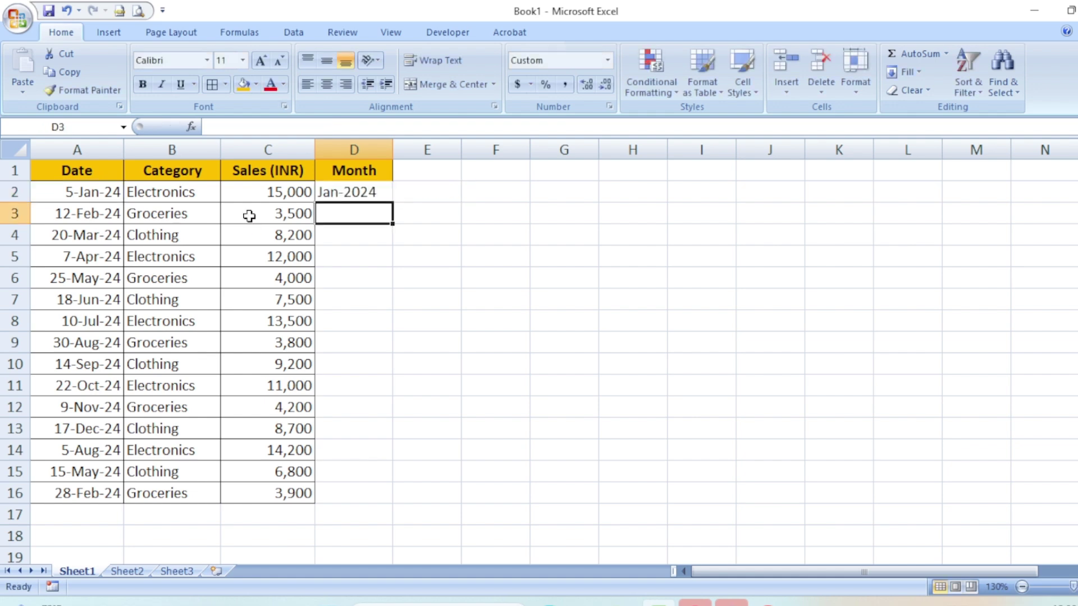
# - Fill the month formula from D2 down through D16, the last data row
pyautogui.click(249, 216)
pyautogui.hotkey('ctrl', 'Down')
pyautogui.press('Right')
pyautogui.hotkey('ctrl', 'shift', 'Up')
pyautogui.hotkey('ctrl', 'd')
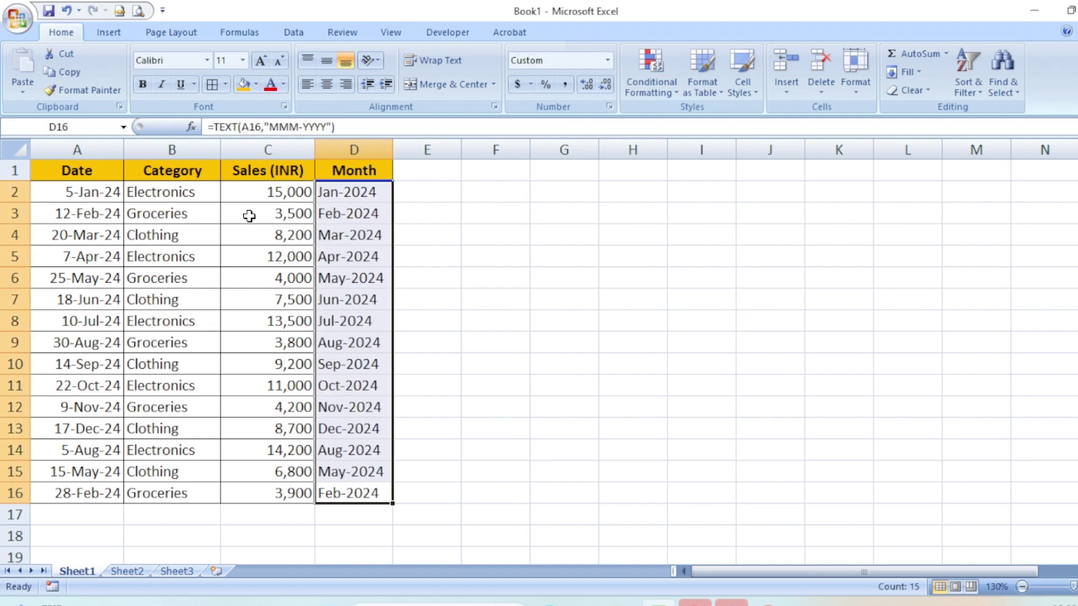
# - Review the TEXT formula in D2 and the month values filled down to D16
pyautogui.doubleClick(365, 187)
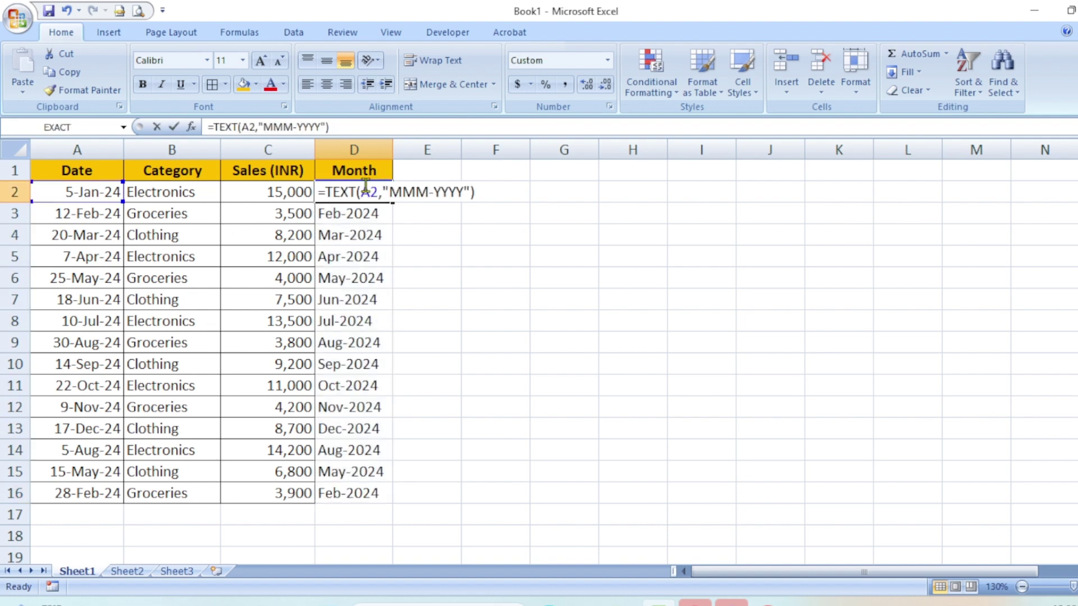
pyautogui.press('Escape')
pyautogui.moveTo(374, 194); pyautogui.dragTo(365, 497)
# - Create a PivotTable from A1:D16, placed in the existing worksheet at Sheet1 cell G2
pyautogui.moveTo(92, 172); pyautogui.dragTo(365, 493)
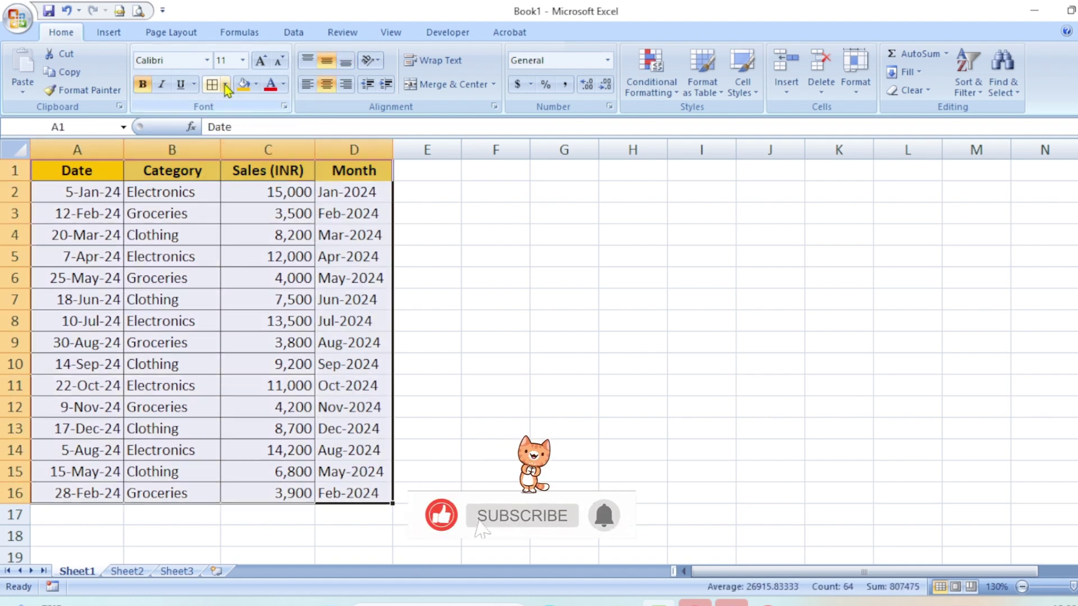
pyautogui.click(111, 35)
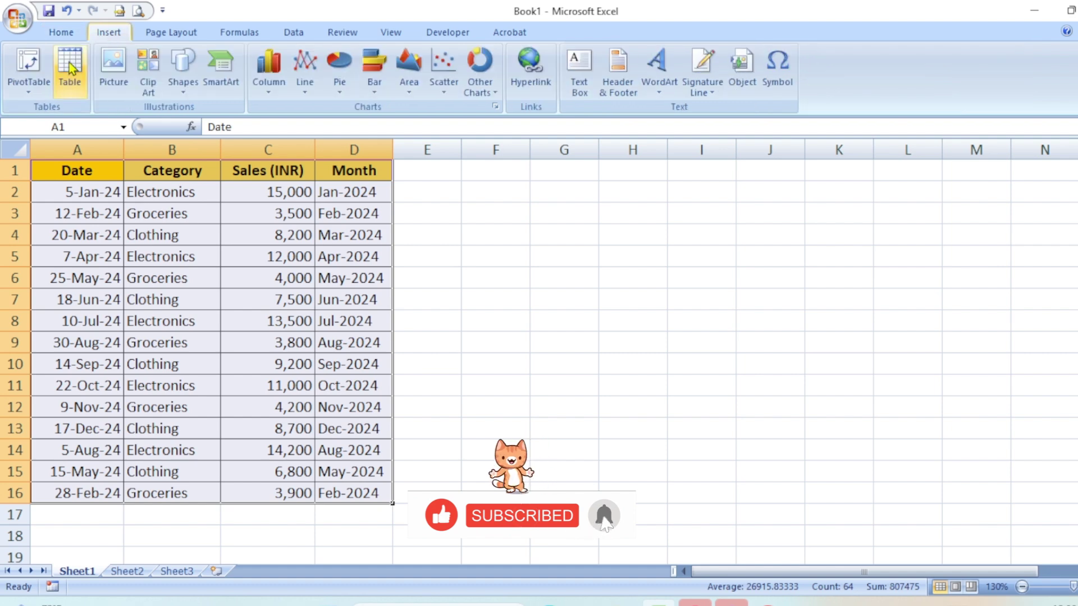
pyautogui.click(29, 61)
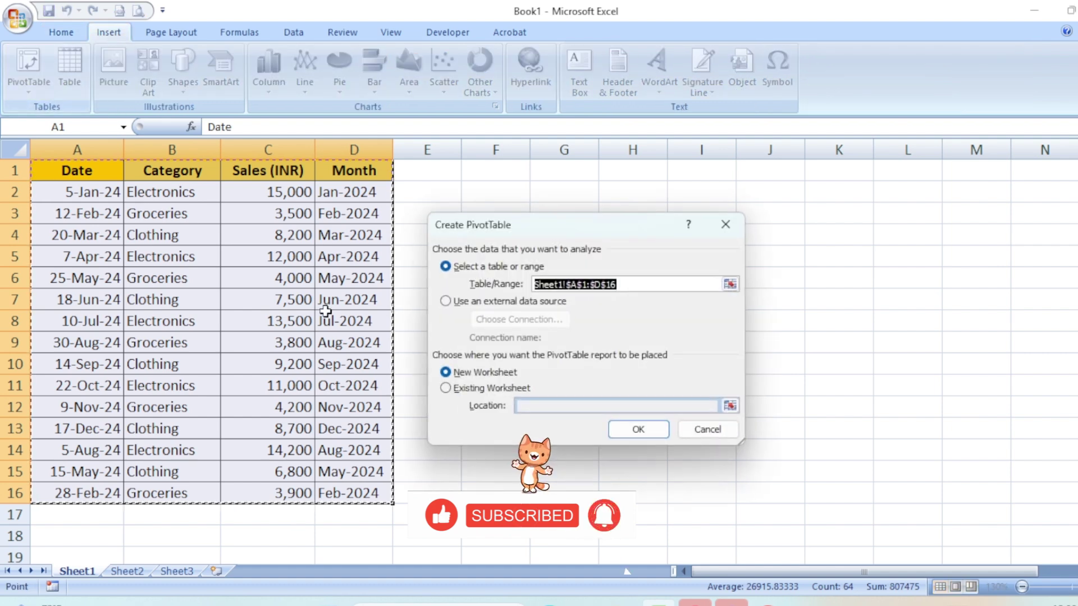
pyautogui.click(476, 390)
pyautogui.click(545, 185)
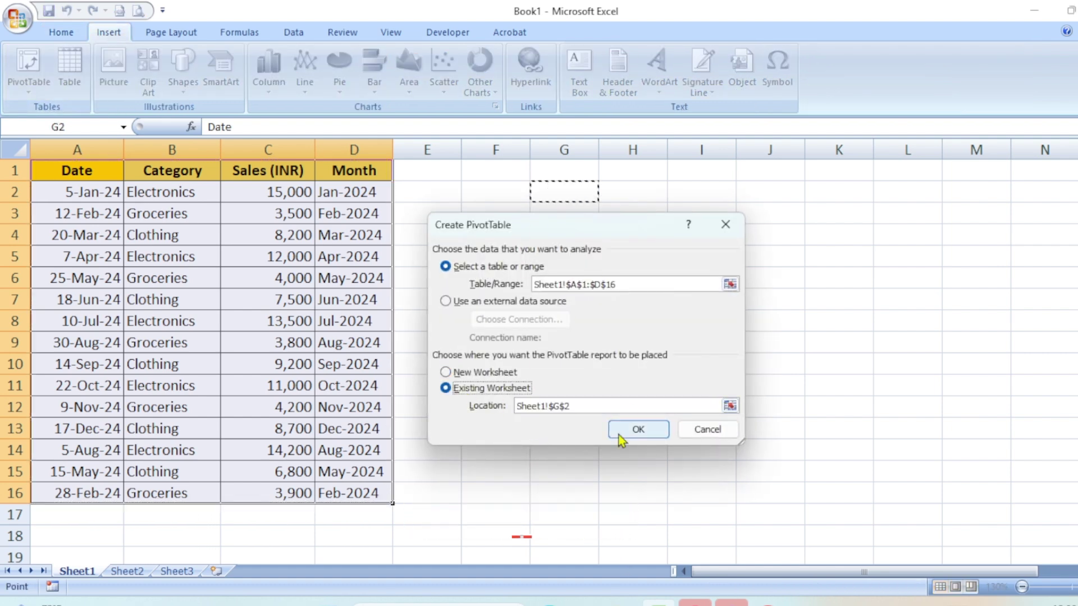
pyautogui.click(640, 431)
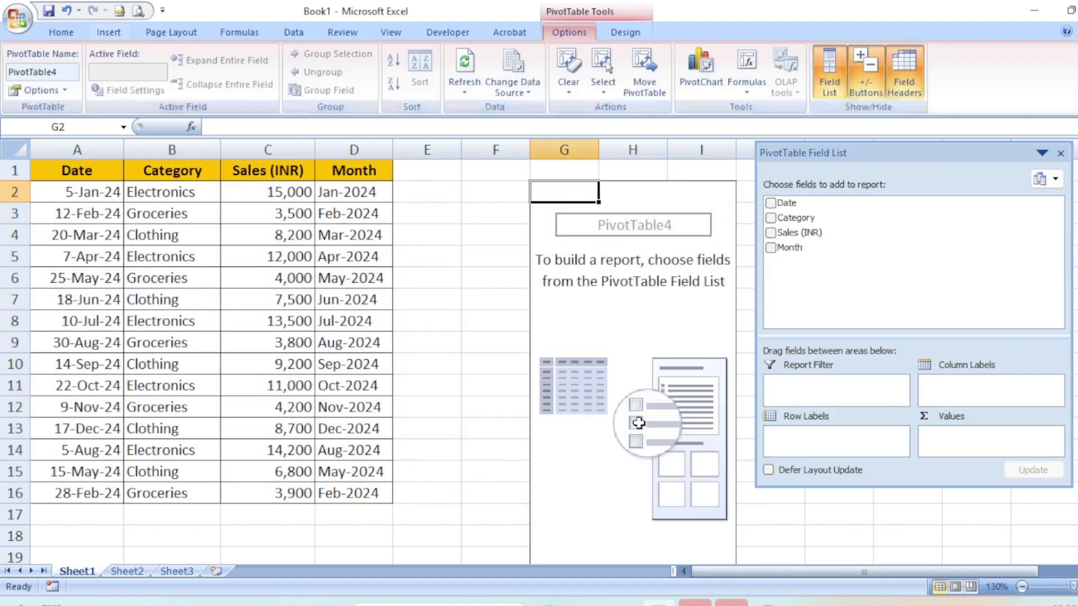
# - Lay out the PivotTable with Month as column labels, Category as row labels and Sales (INR) as summed values, then close the field list
pyautogui.moveTo(800, 248); pyautogui.dragTo(988, 391)
pyautogui.moveTo(782, 231); pyautogui.dragTo(979, 436)
pyautogui.moveTo(796, 217); pyautogui.dragTo(843, 442)
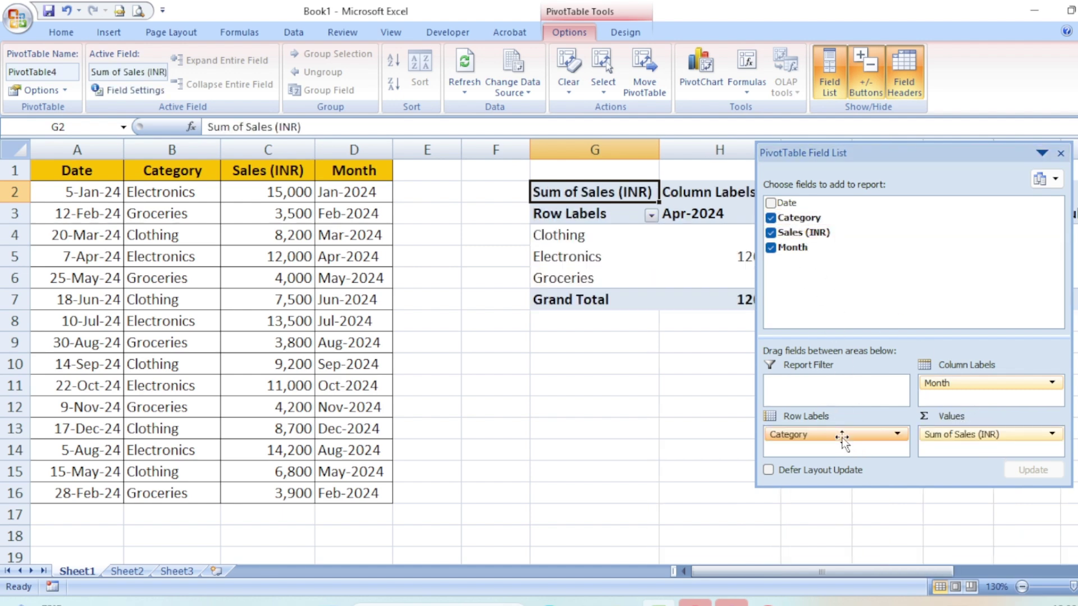
pyautogui.click(1061, 154)
# - Examine the order of the month headings in the PivotTable, comparing the Apr-2024 and Jan-2024 columns
pyautogui.moveTo(805, 570); pyautogui.dragTo(854, 539)
pyautogui.click(466, 202)
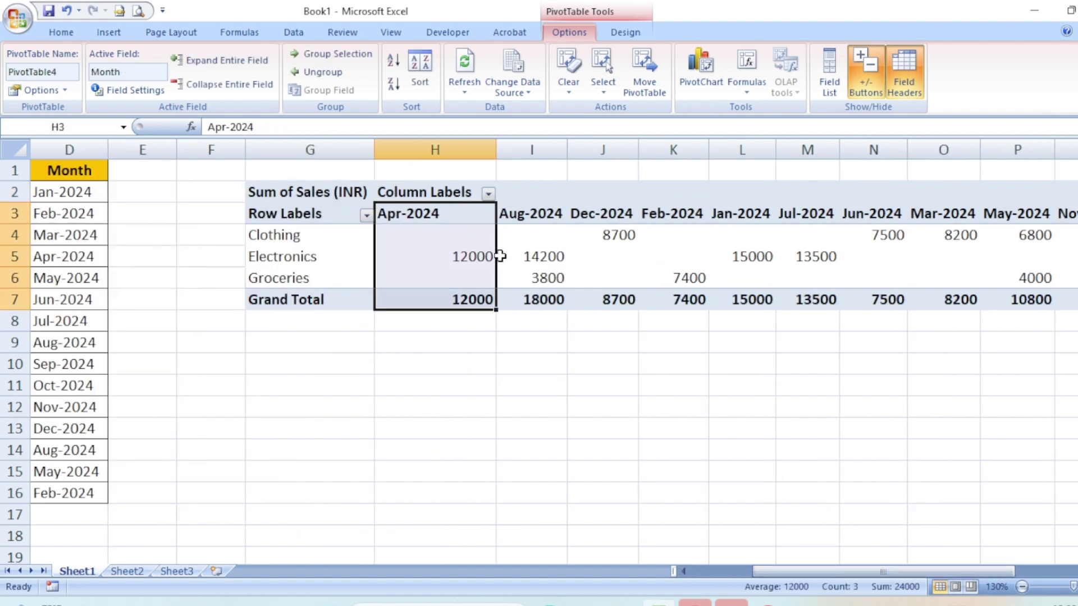
pyautogui.click(732, 218)
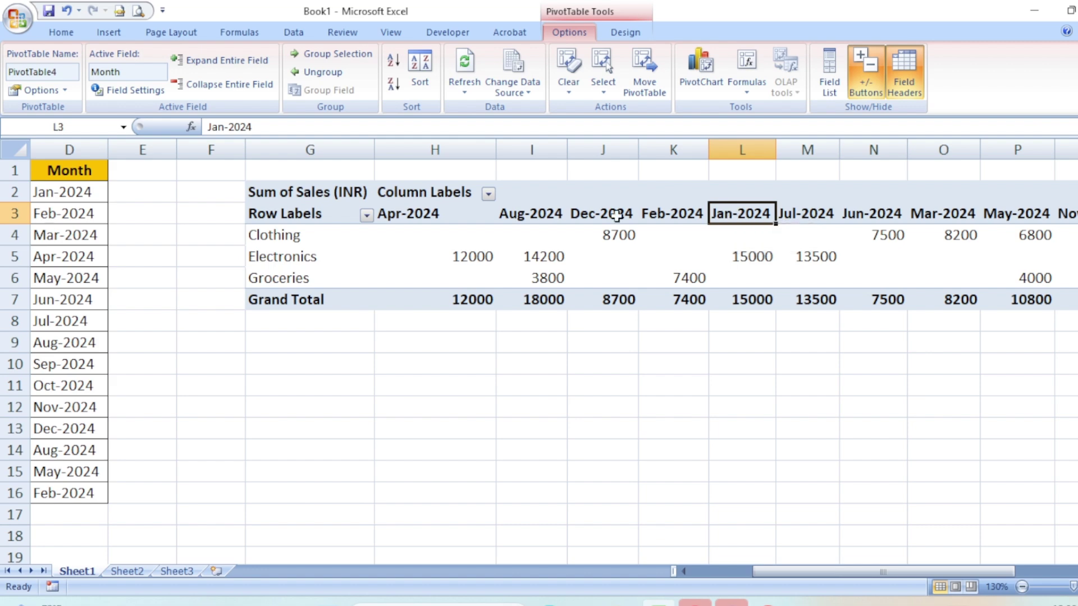
pyautogui.click(454, 212)
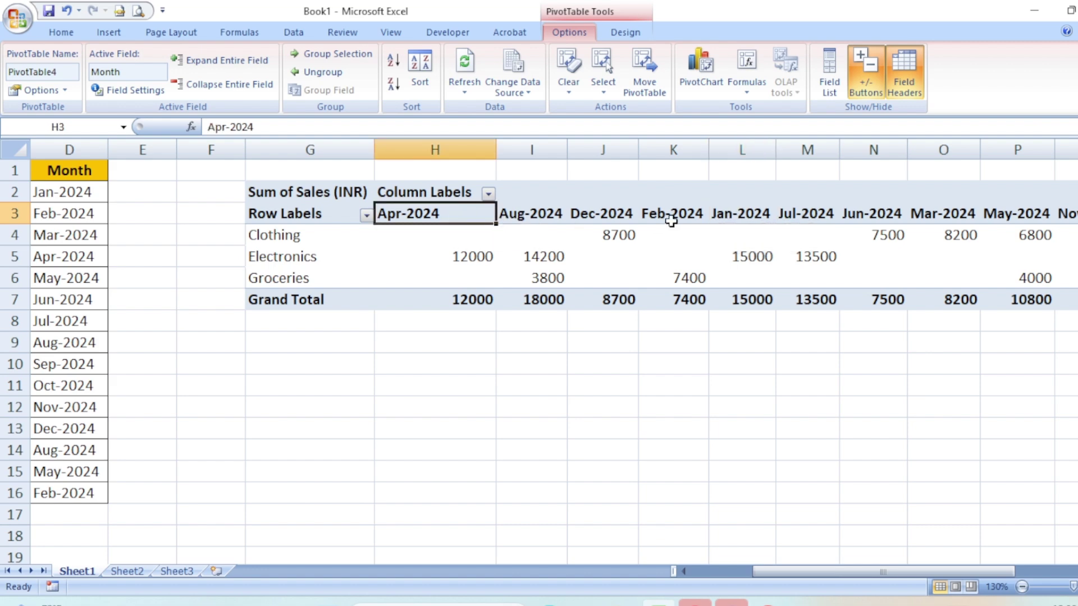
pyautogui.click(750, 204)
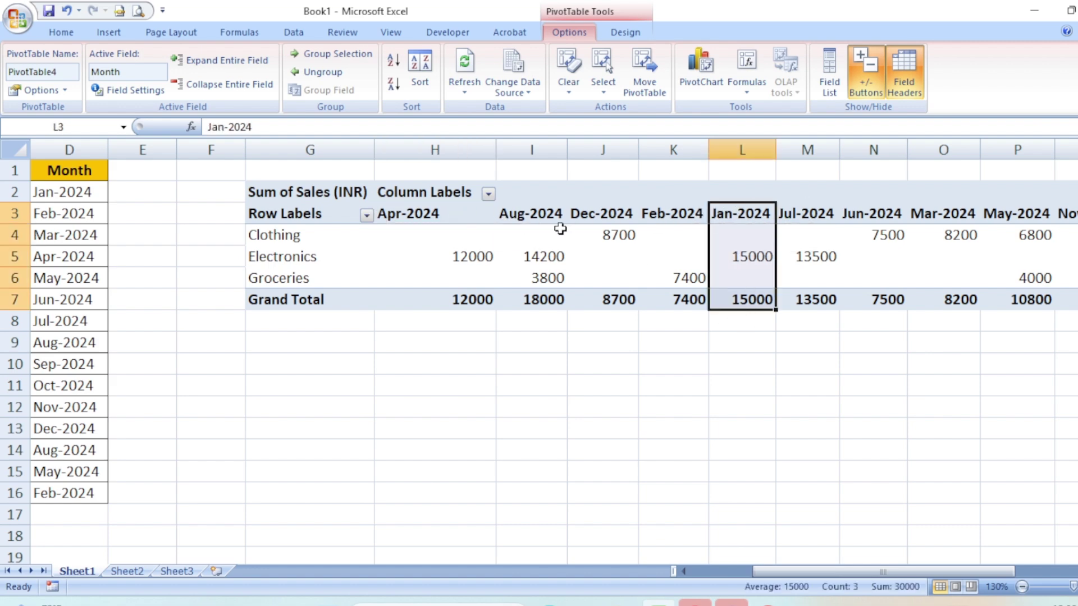
# - Try sorting the PivotTable's month column labels A to Z, and then sort them Z to A
pyautogui.click(447, 193)
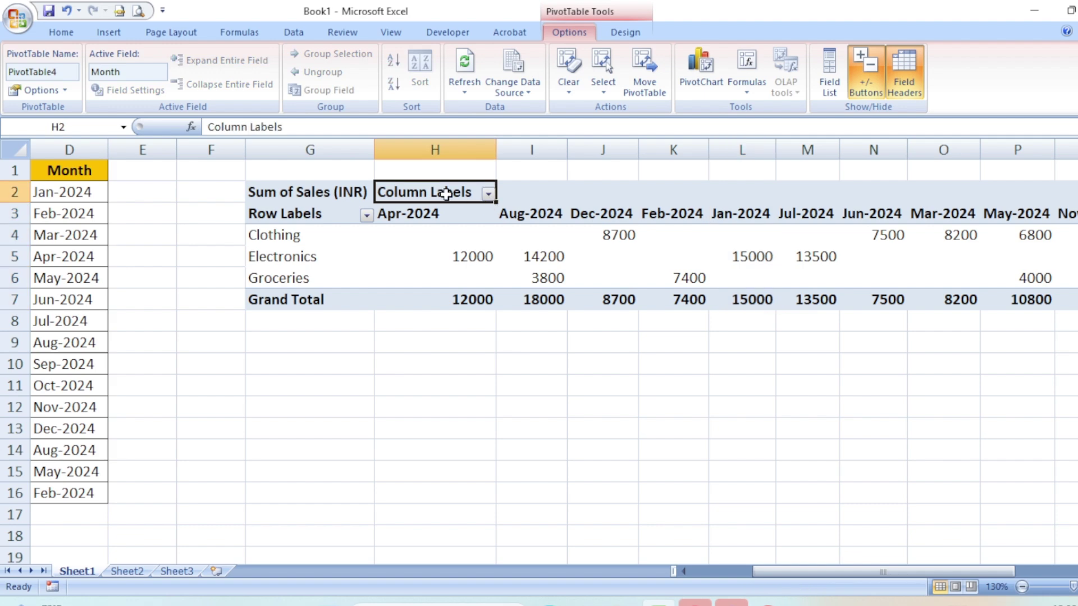
pyautogui.click(490, 196)
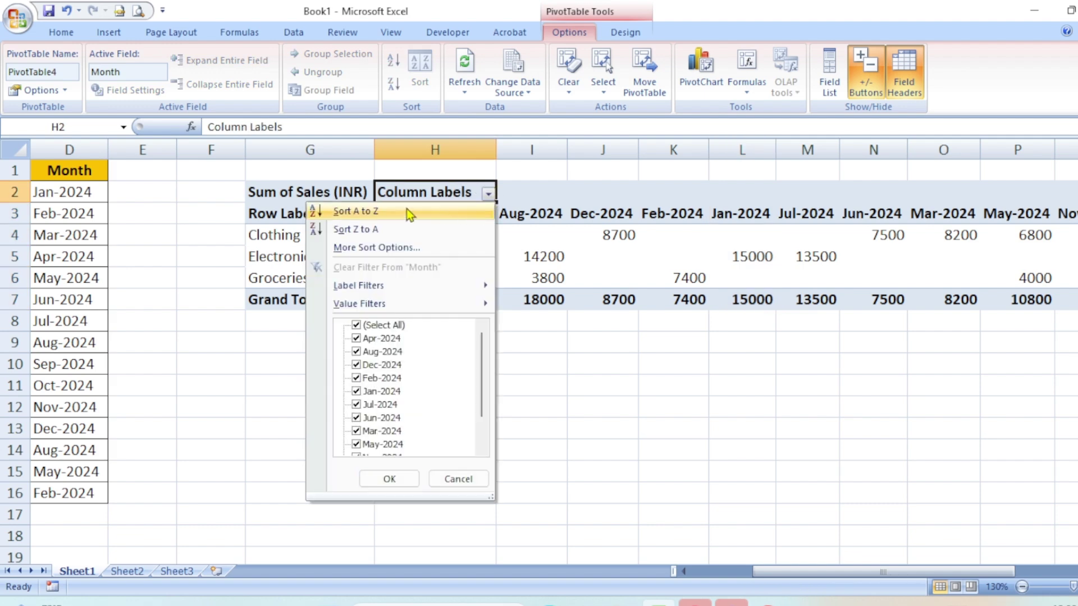
pyautogui.click(410, 214)
pyautogui.click(488, 193)
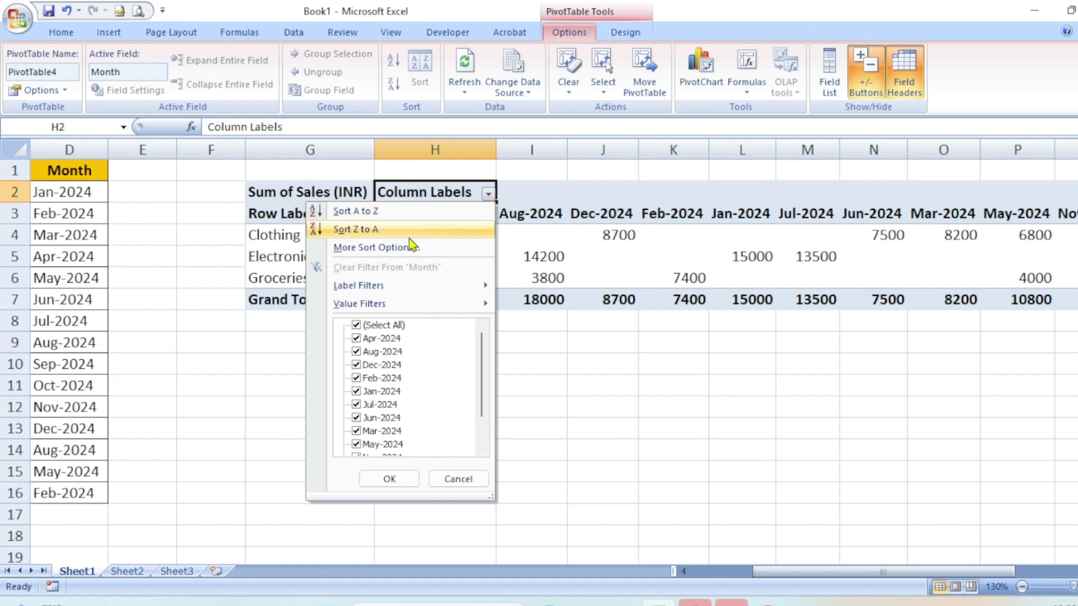
pyautogui.click(407, 234)
# - Check the sequence of the sorted month headings across the whole PivotTable
pyautogui.moveTo(445, 216); pyautogui.dragTo(876, 214)
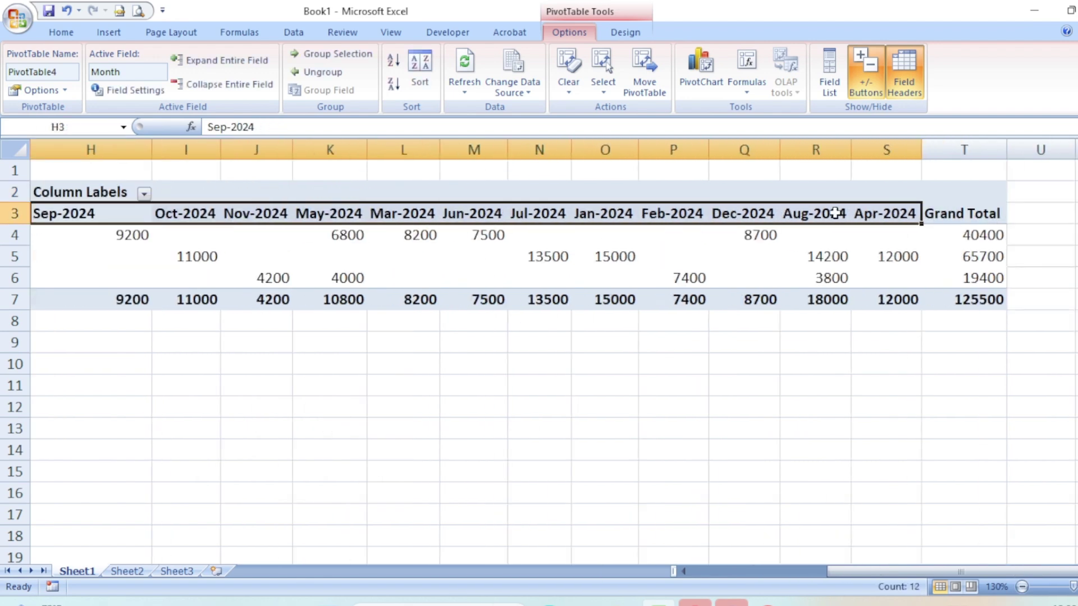
pyautogui.click(791, 205)
pyautogui.click(868, 212)
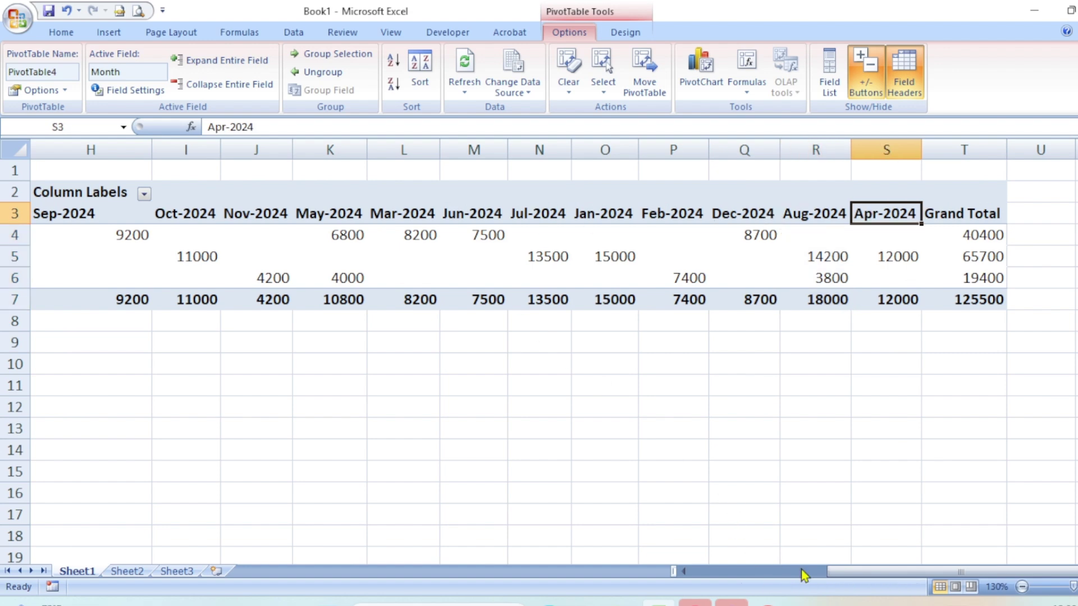
pyautogui.moveTo(871, 574); pyautogui.dragTo(719, 573)
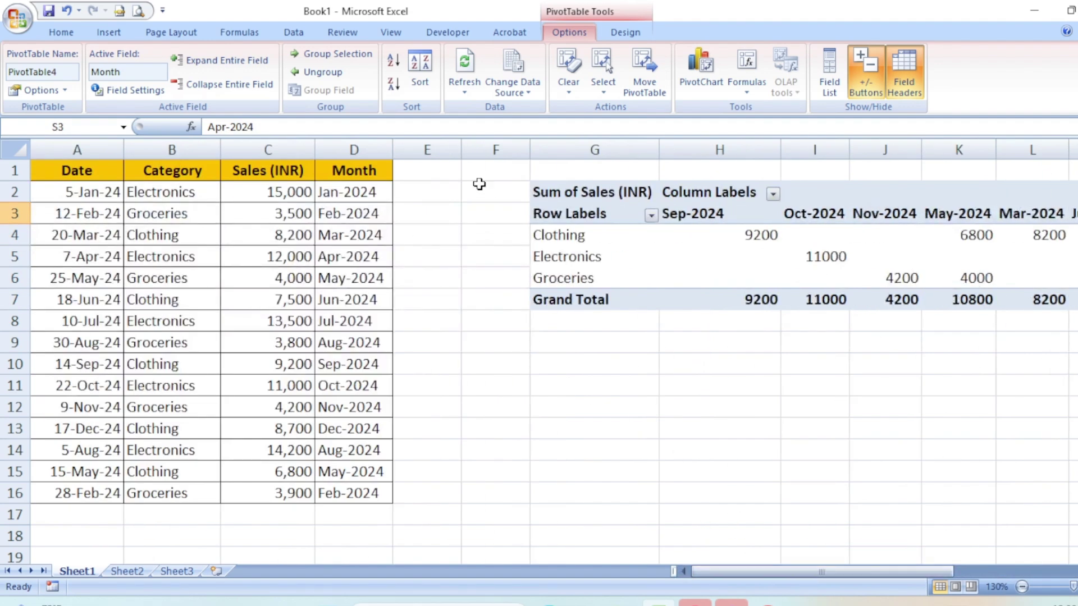
# - Inspect the TEXT formula in D2 and the Month values in D2:D16 that feed the PivotTable
pyautogui.click(359, 193)
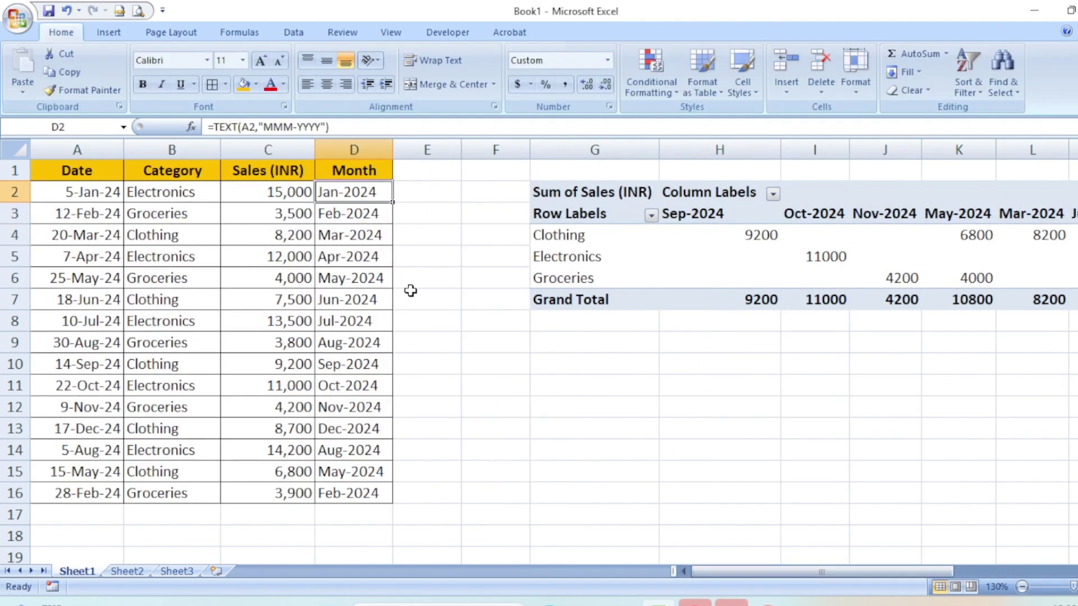
pyautogui.doubleClick(334, 190)
pyautogui.press('Escape')
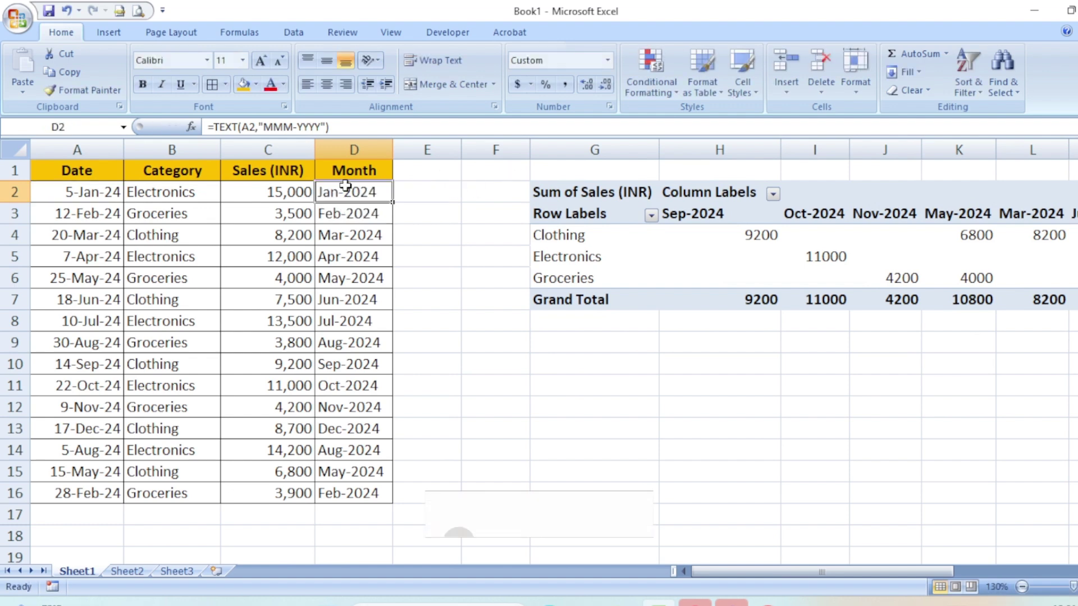
pyautogui.moveTo(345, 188); pyautogui.dragTo(351, 488)
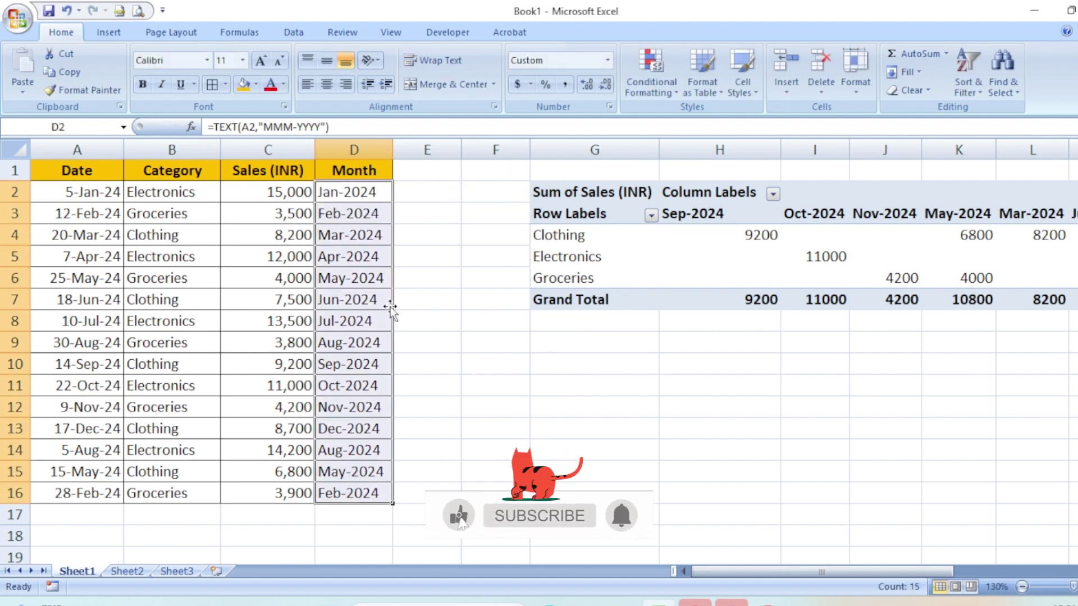
pyautogui.click(340, 192)
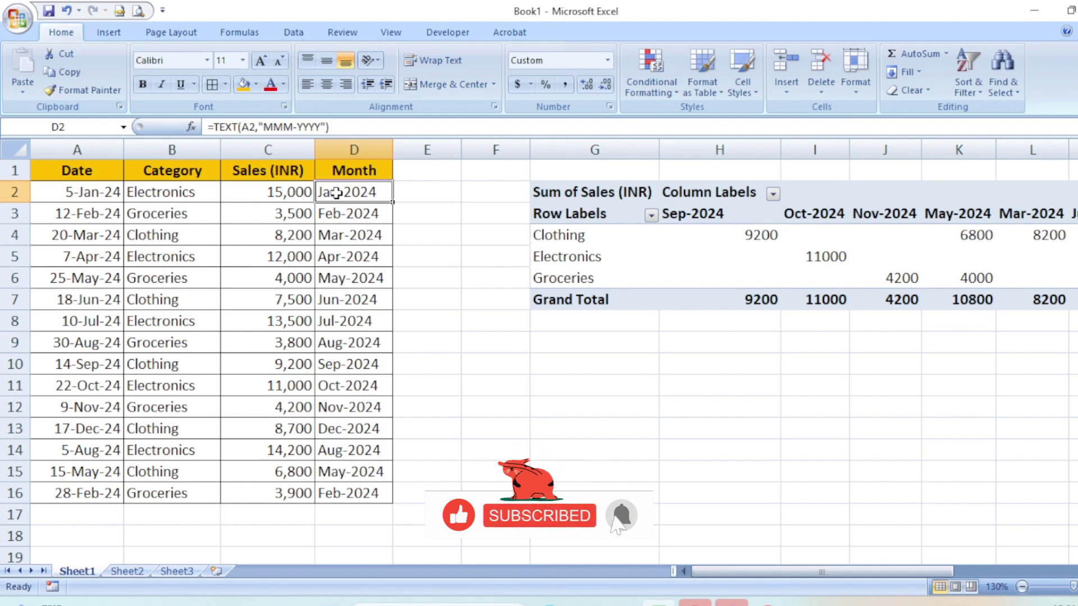
pyautogui.click(213, 127)
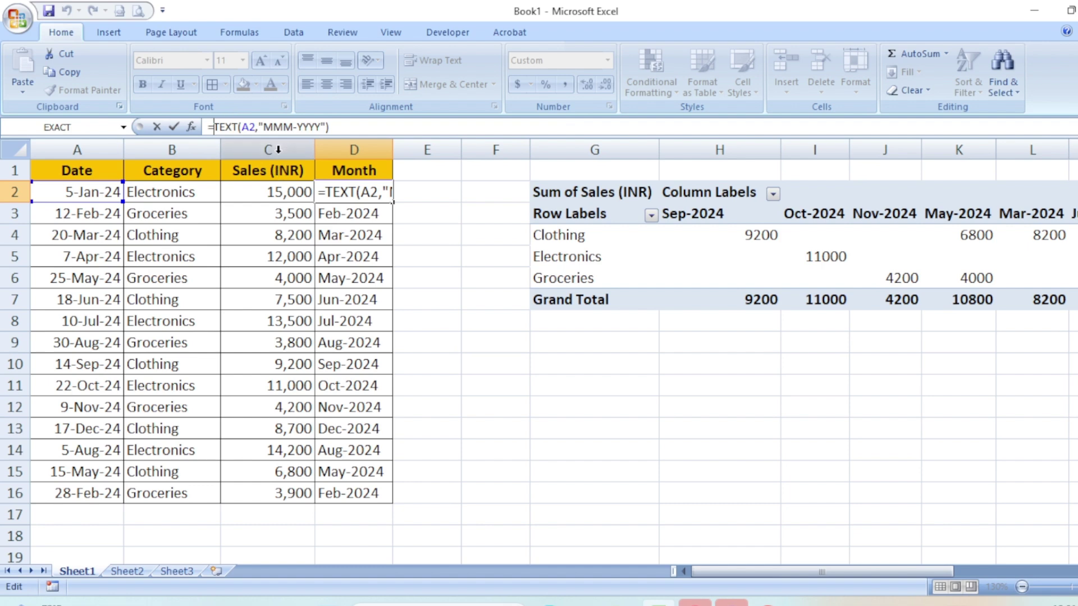
pyautogui.hotkey('ctrl', 'Return')
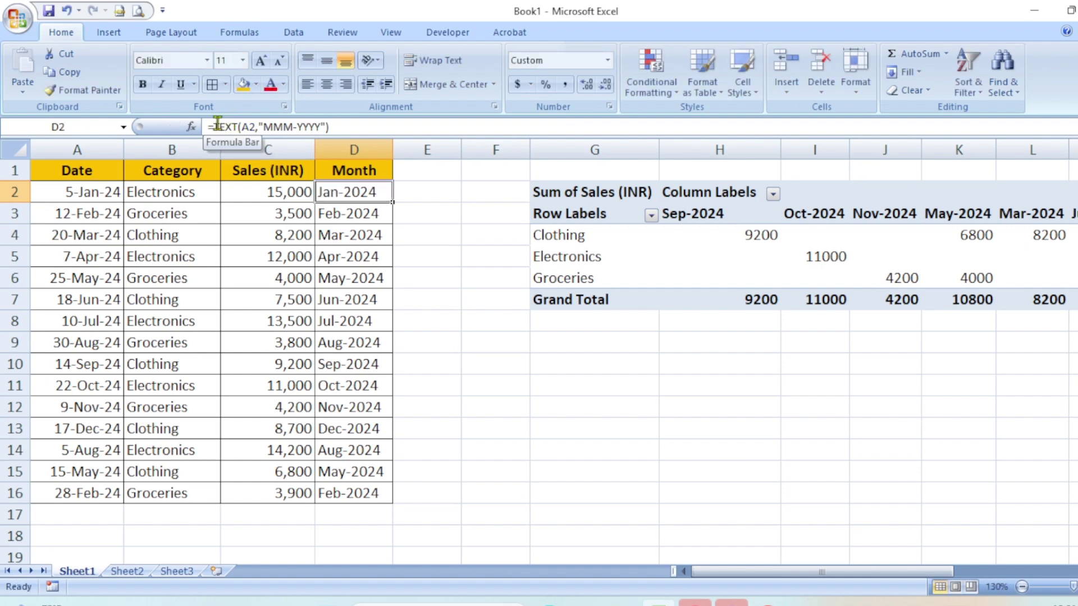
# - Change the Month formula in D2 to =1&"-"&TEXT(A2,"MMM-YYYY")
pyautogui.click(216, 120)
pyautogui.click(352, 196)
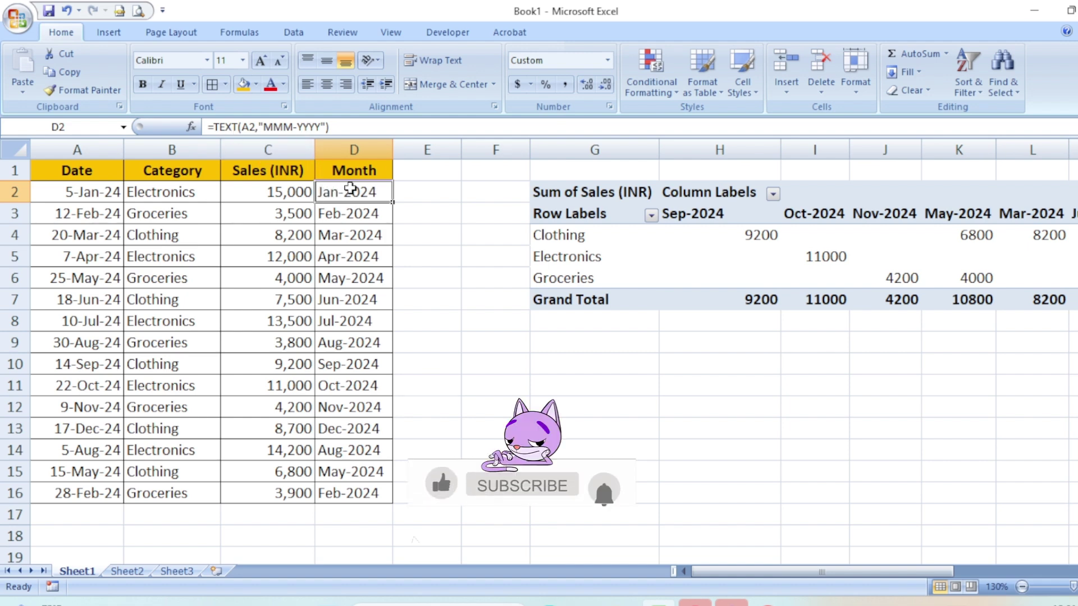
pyautogui.moveTo(352, 189); pyautogui.dragTo(365, 493)
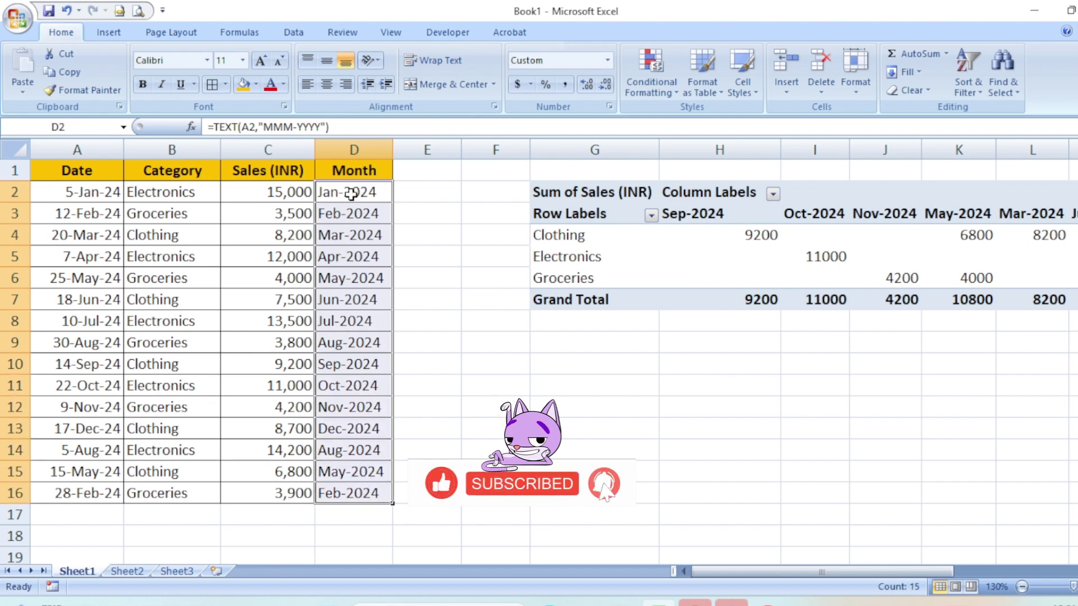
pyautogui.click(209, 125)
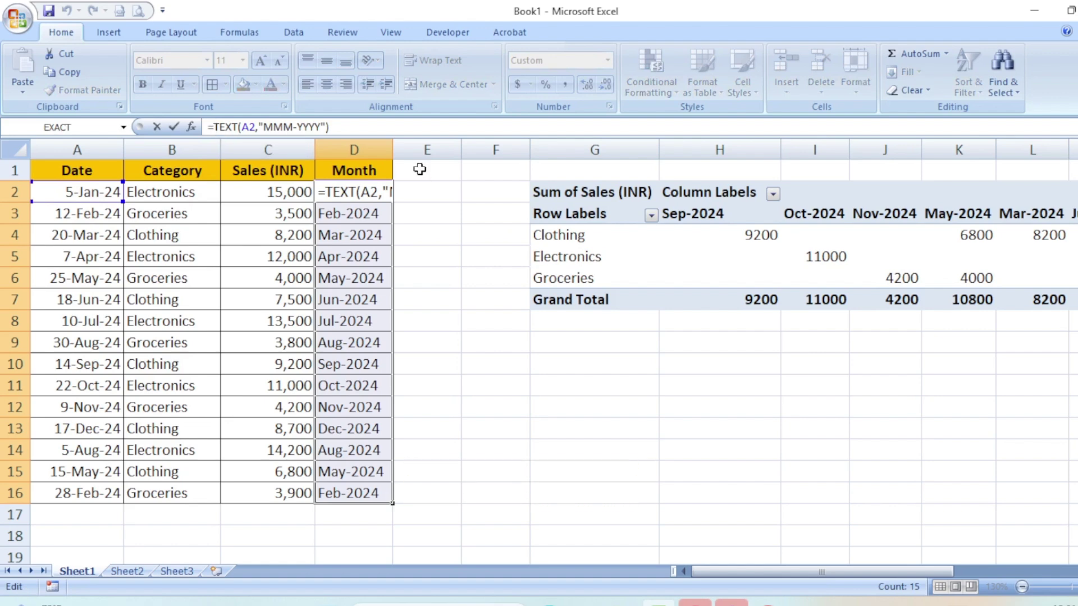
pyautogui.write('1')
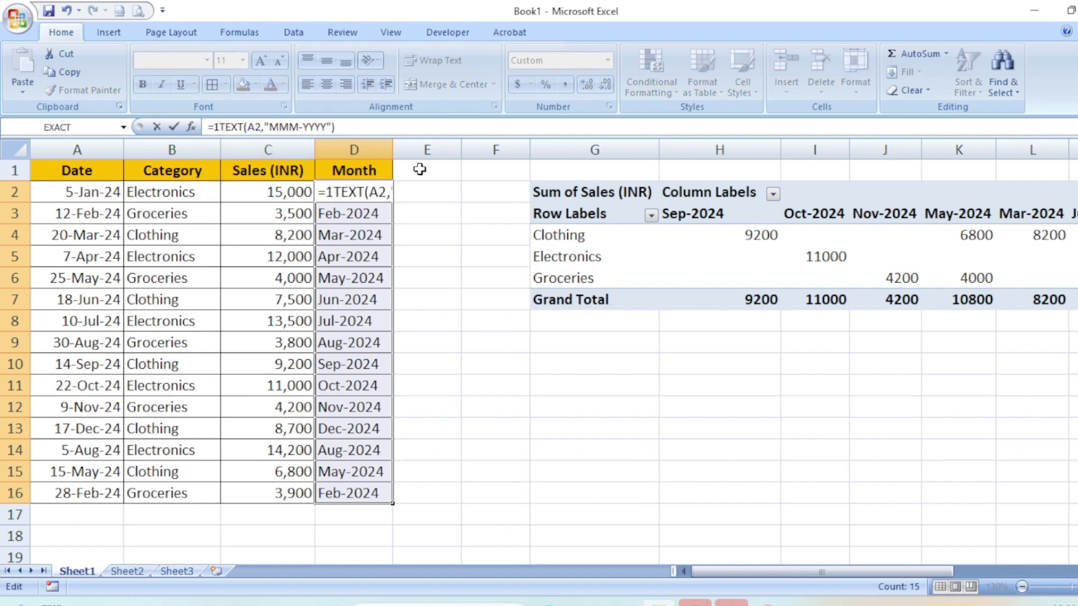
pyautogui.write('&')
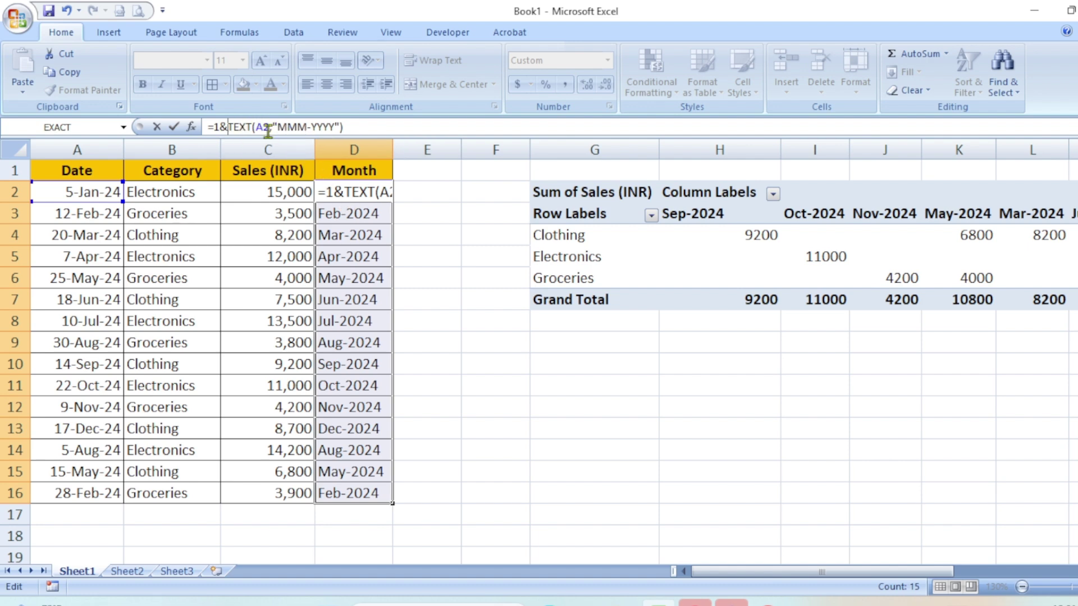
pyautogui.write('"-:')
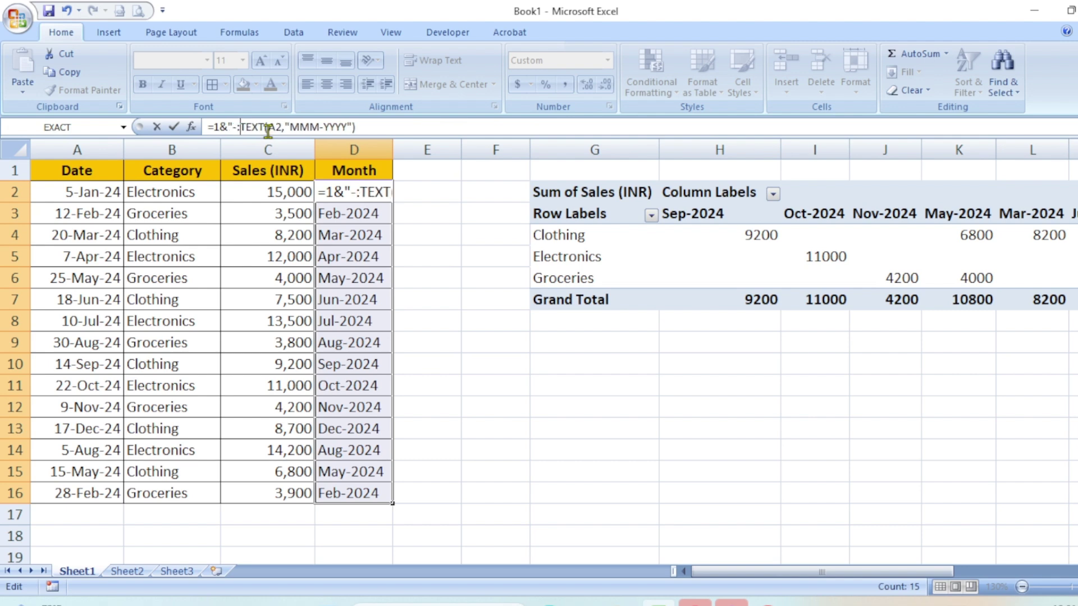
pyautogui.press('BackSpace')
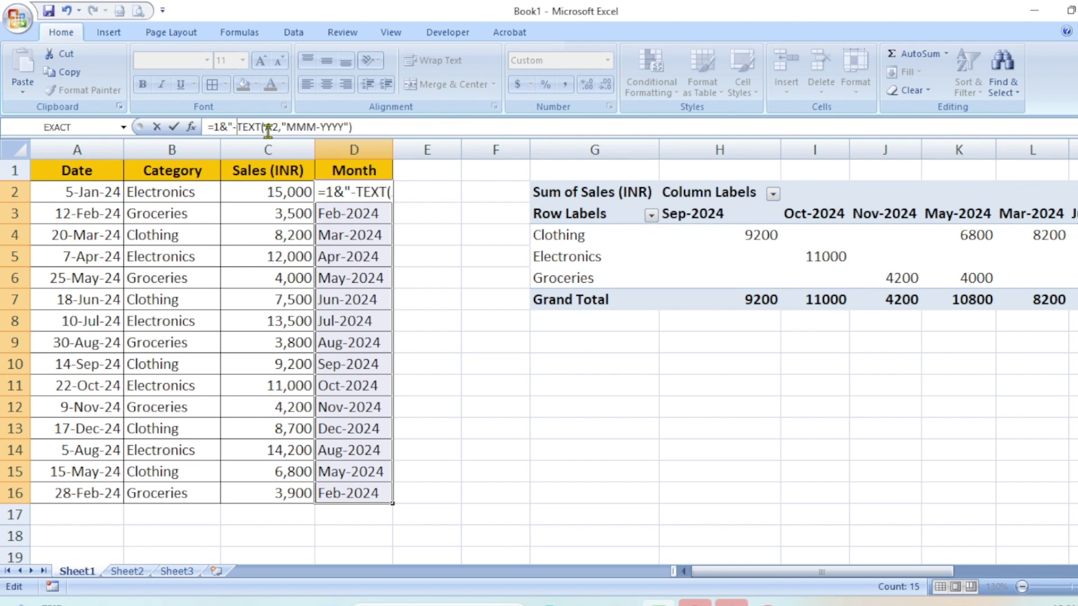
pyautogui.write('"&')
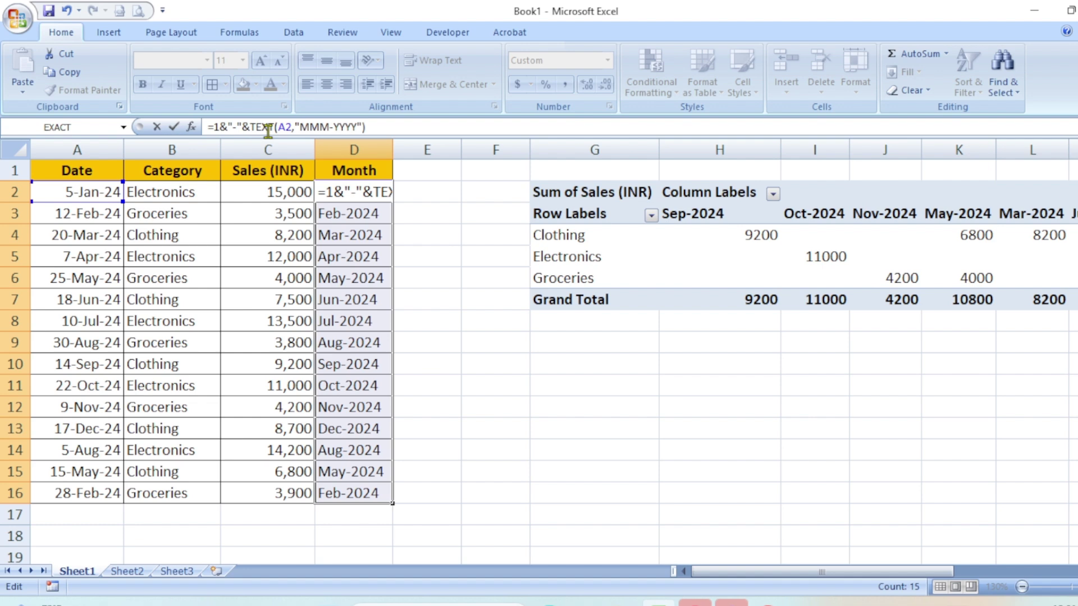
pyautogui.press('Return')
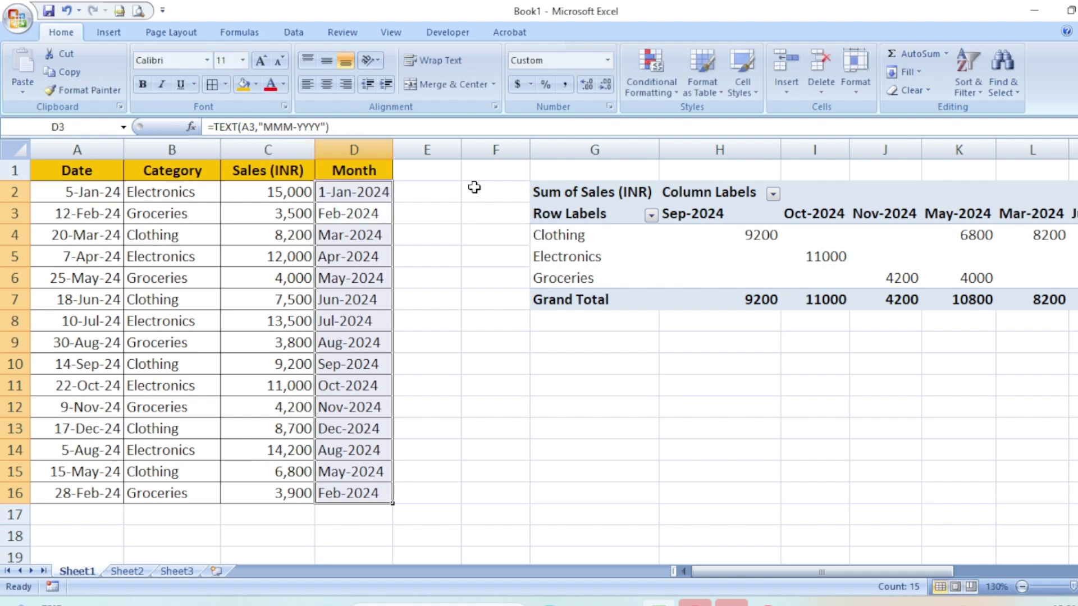
# - Fill the updated Month formula from D2 down through D16
pyautogui.click(369, 211)
pyautogui.click(357, 194)
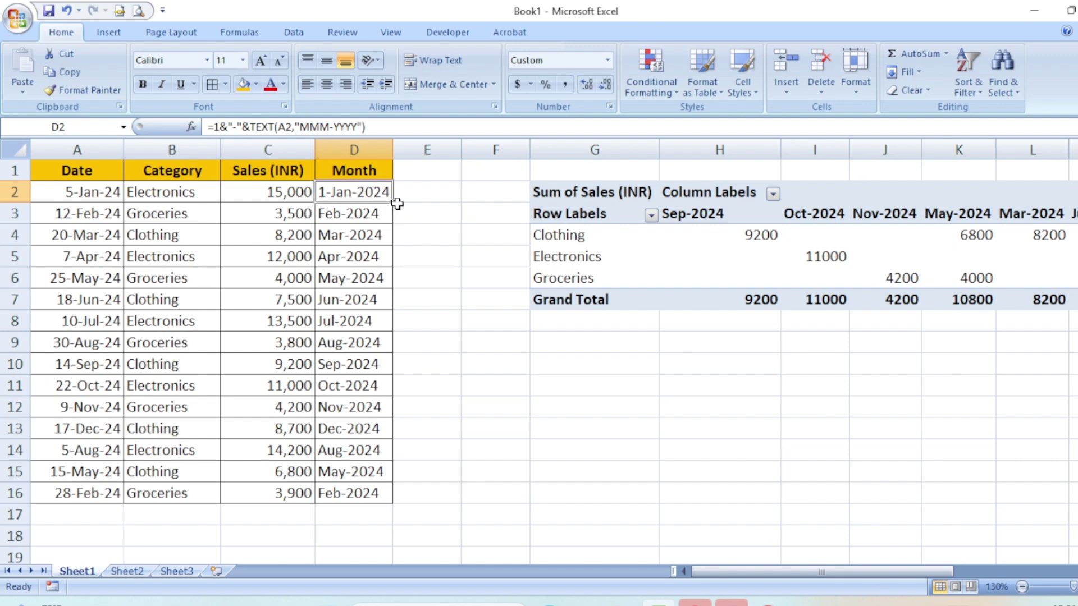
pyautogui.moveTo(394, 204); pyautogui.dragTo(382, 508)
pyautogui.click(420, 449)
pyautogui.click(388, 407)
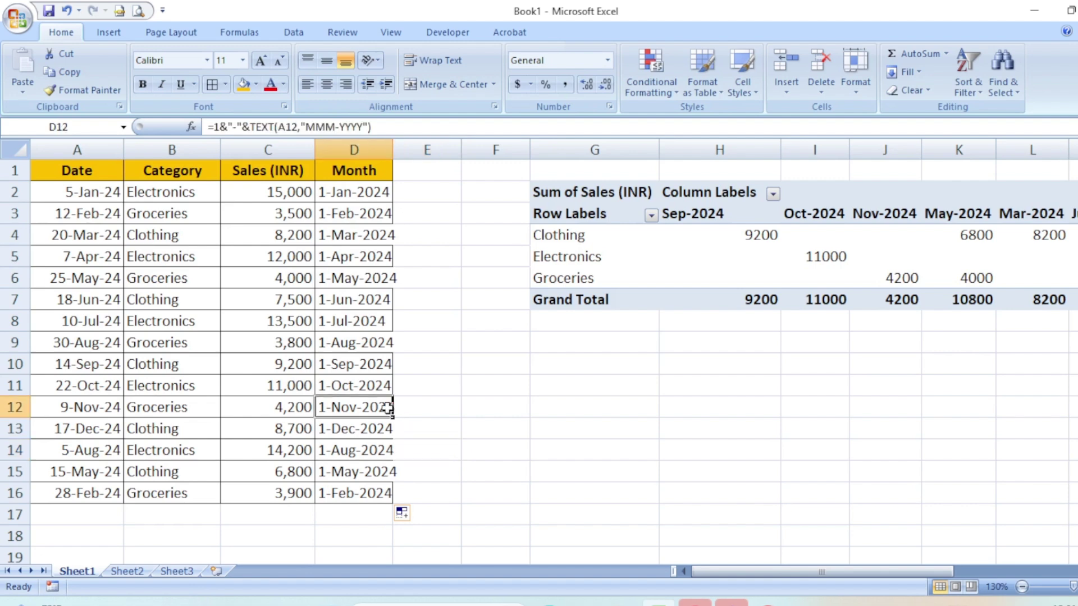
# - Refresh the PivotTable from the changed Month column and review its month headings
pyautogui.rightClick(536, 258)
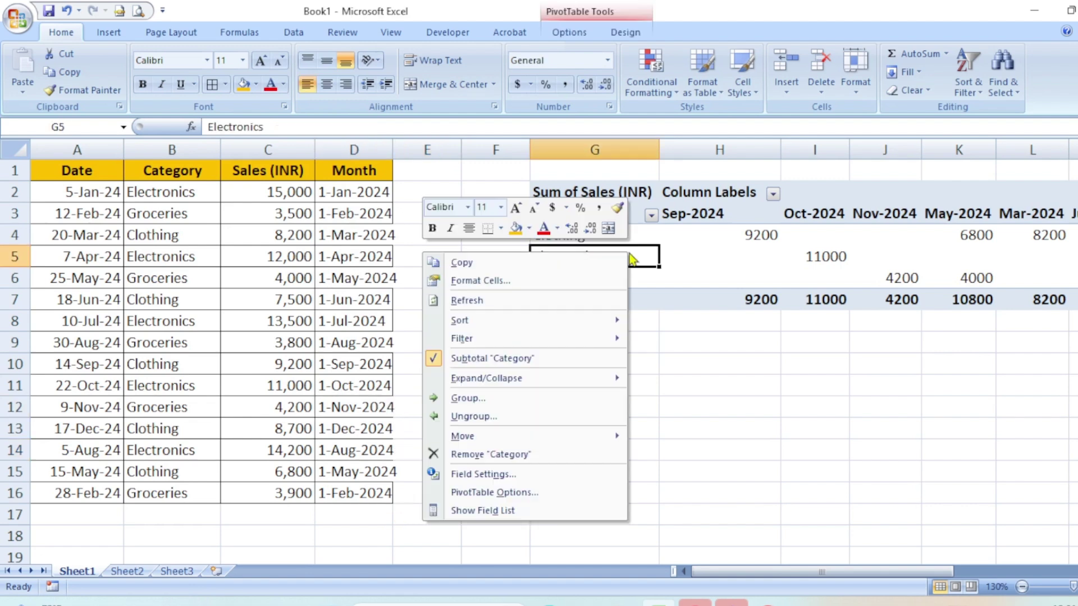
pyautogui.click(524, 302)
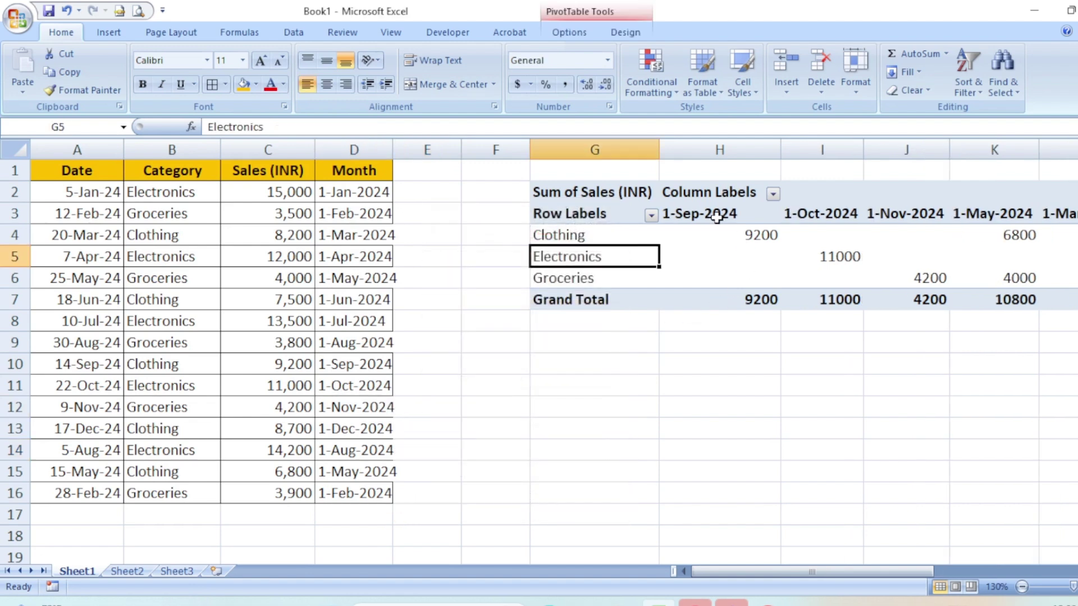
pyautogui.moveTo(717, 218); pyautogui.dragTo(961, 213)
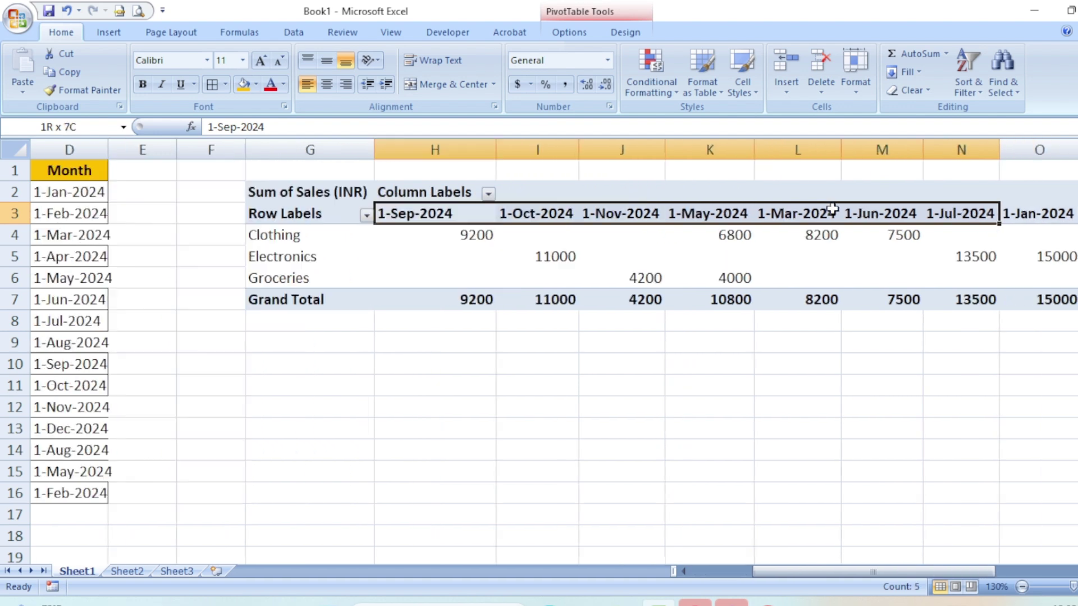
# - Sort the PivotTable's month column labels A to Z and check the order of the first headings
pyautogui.click(471, 191)
pyautogui.click(489, 193)
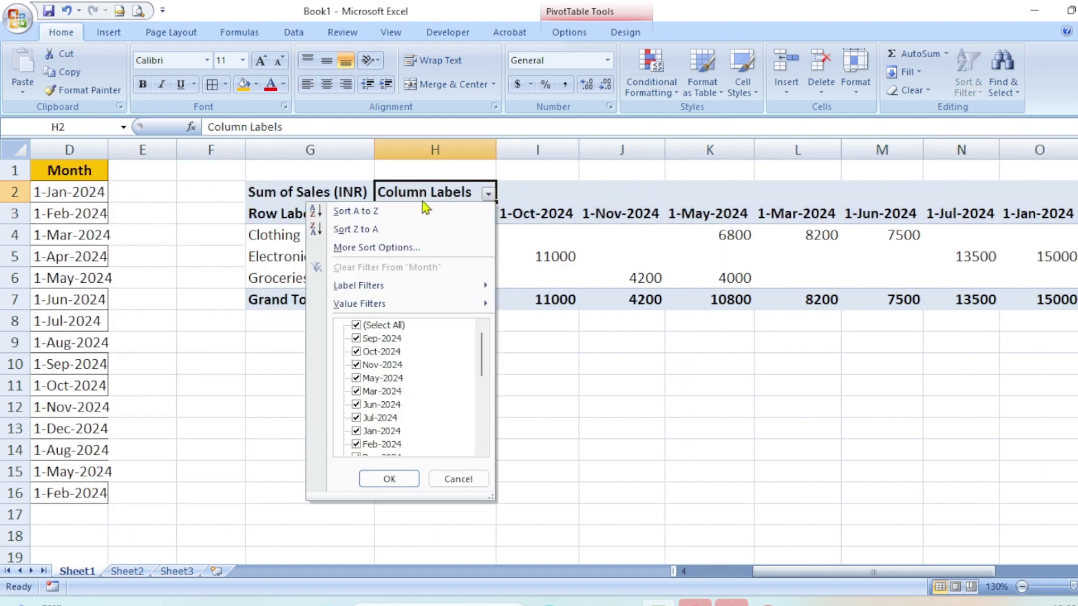
pyautogui.click(383, 211)
pyautogui.moveTo(429, 213); pyautogui.dragTo(621, 213)
# - Widen column D so the Month values fit, and inspect the formula in D2
pyautogui.moveTo(770, 571); pyautogui.dragTo(706, 570)
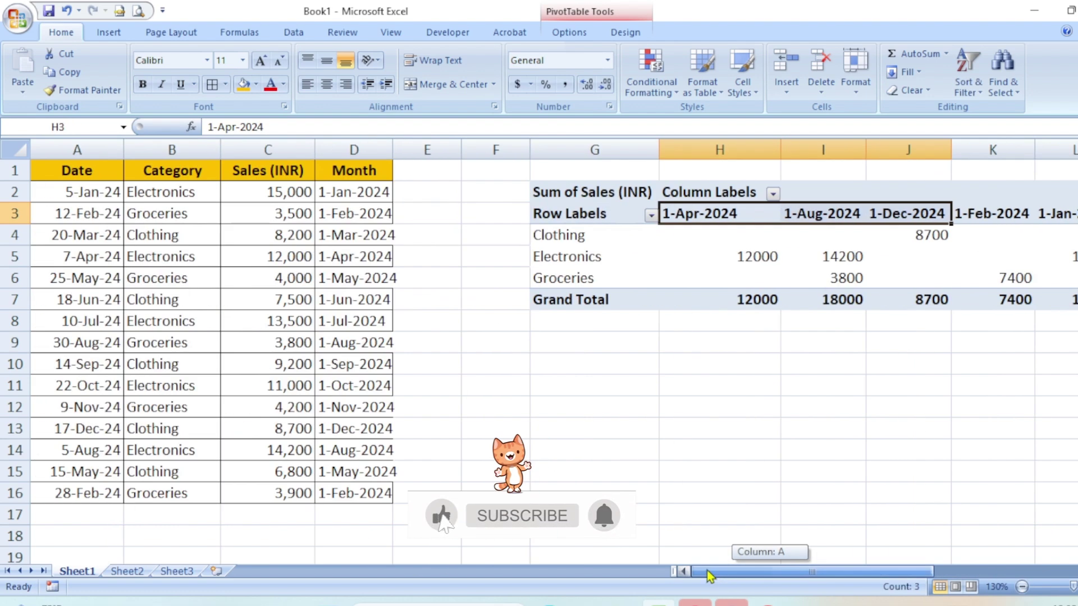
pyautogui.moveTo(392, 149); pyautogui.dragTo(420, 150)
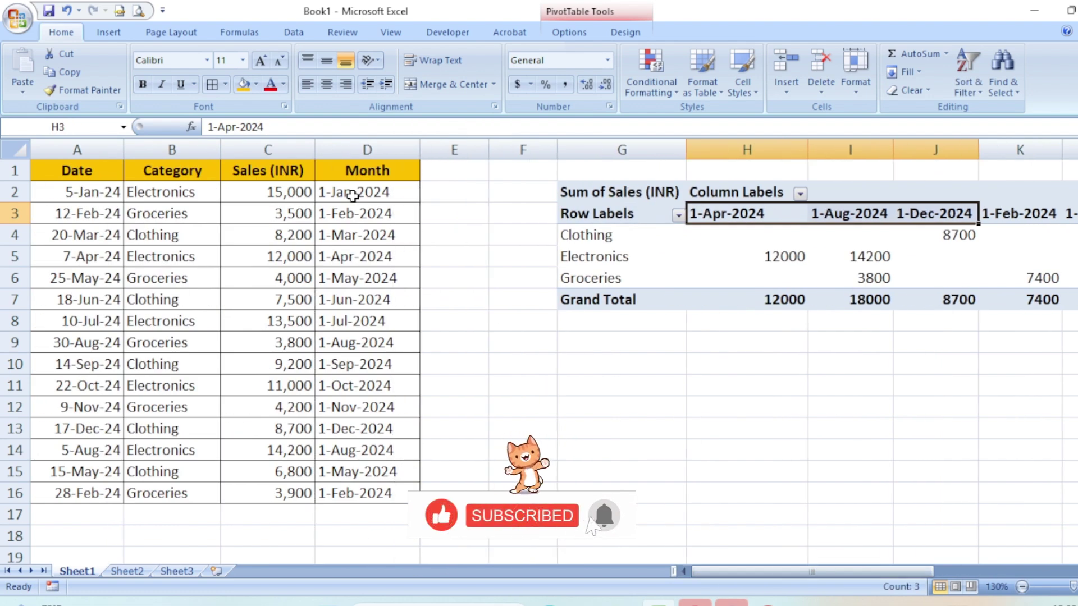
pyautogui.doubleClick(352, 192)
pyautogui.press('Escape')
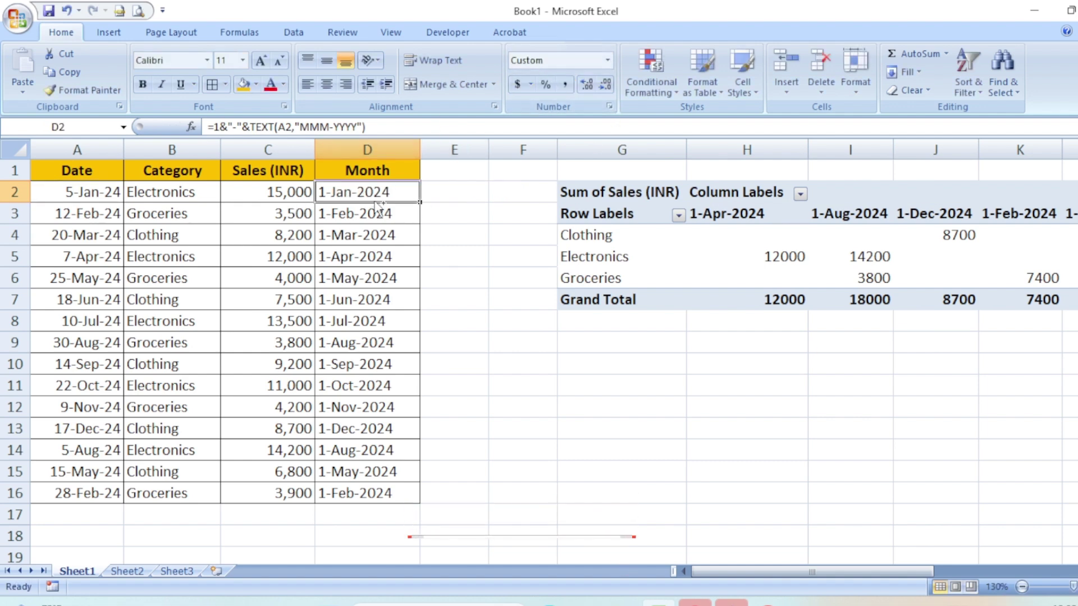
# - Try to convert the formulas in D2:D16 to MDY dates with delimited Text to Columns, and refresh the PivotTable
pyautogui.hotkey('ctrl', 'shift', 'Down')
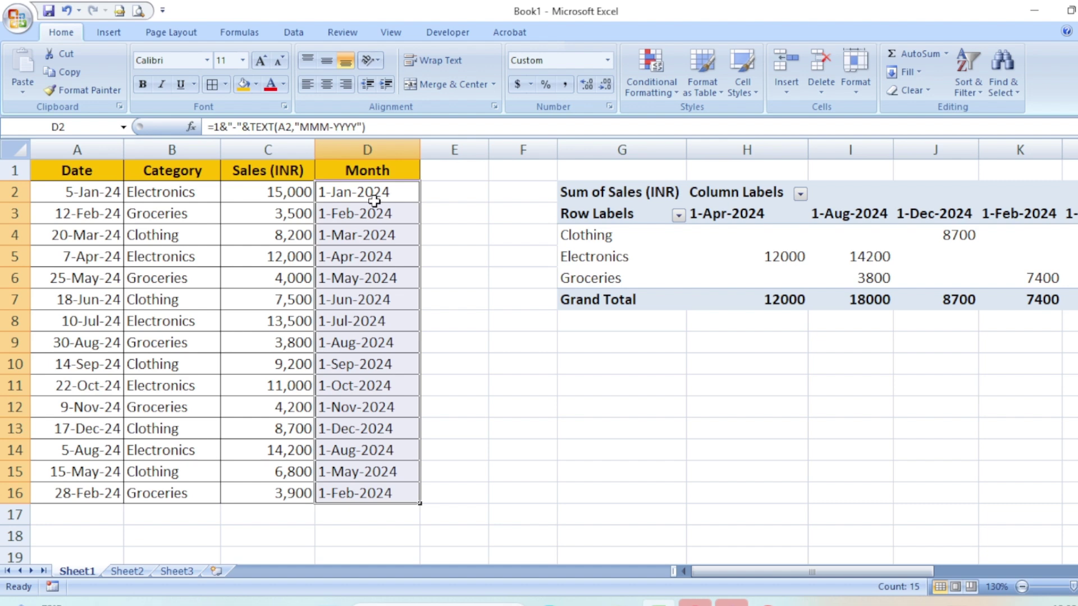
pyautogui.hotkey('alt', 'd')
pyautogui.press('e')
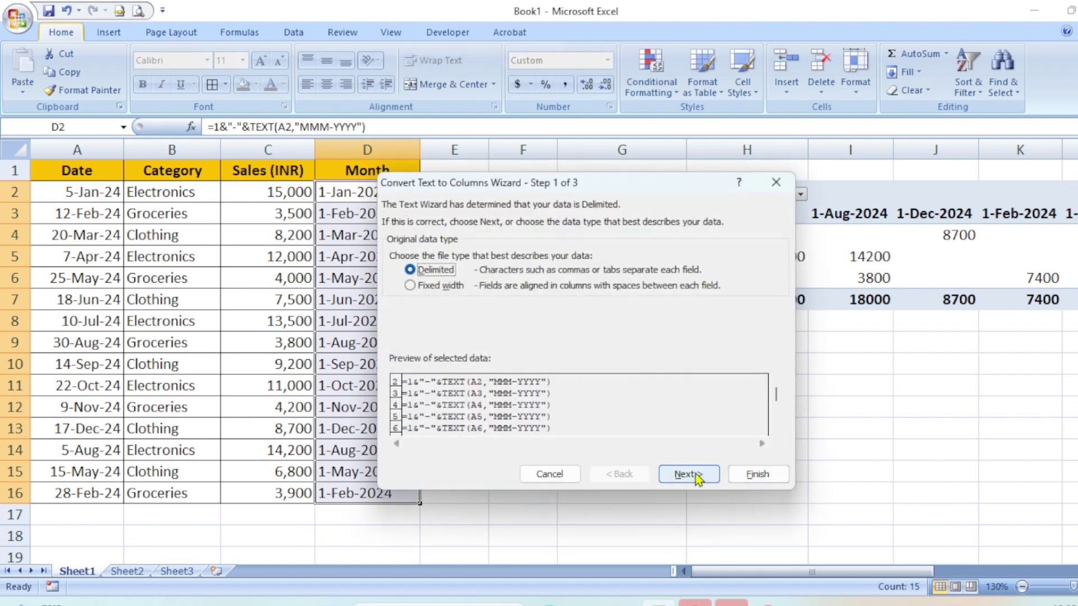
pyautogui.click(688, 474)
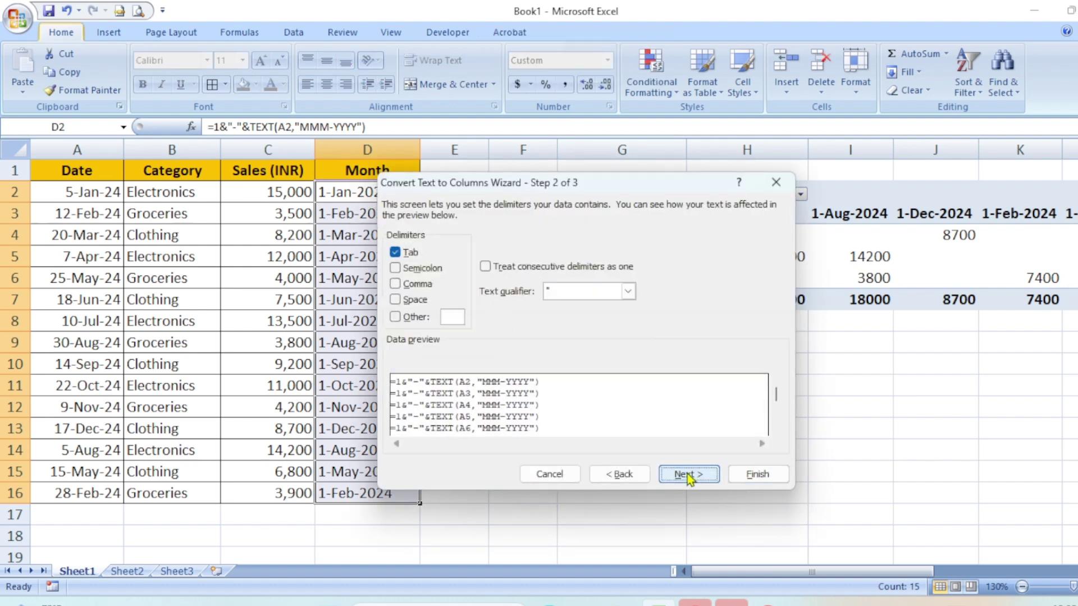
pyautogui.click(700, 478)
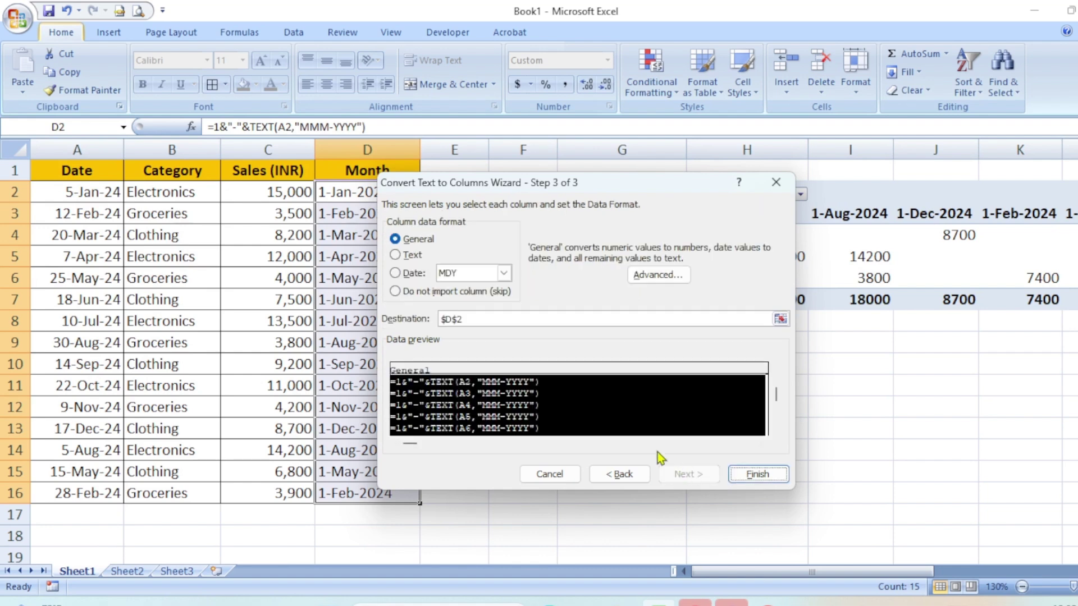
pyautogui.click(395, 274)
pyautogui.click(504, 273)
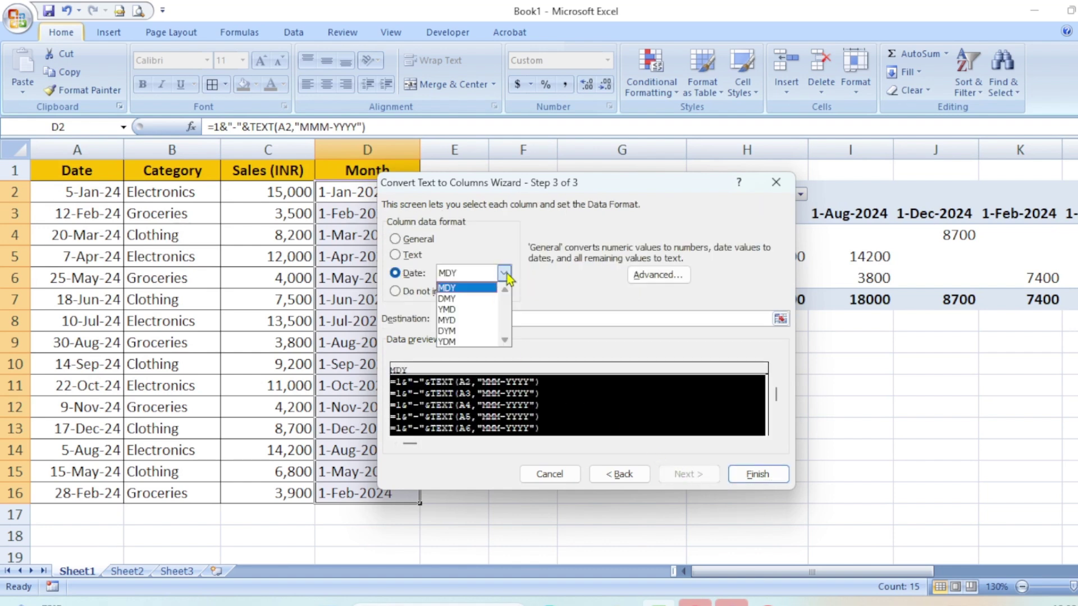
pyautogui.click(465, 289)
pyautogui.click(754, 474)
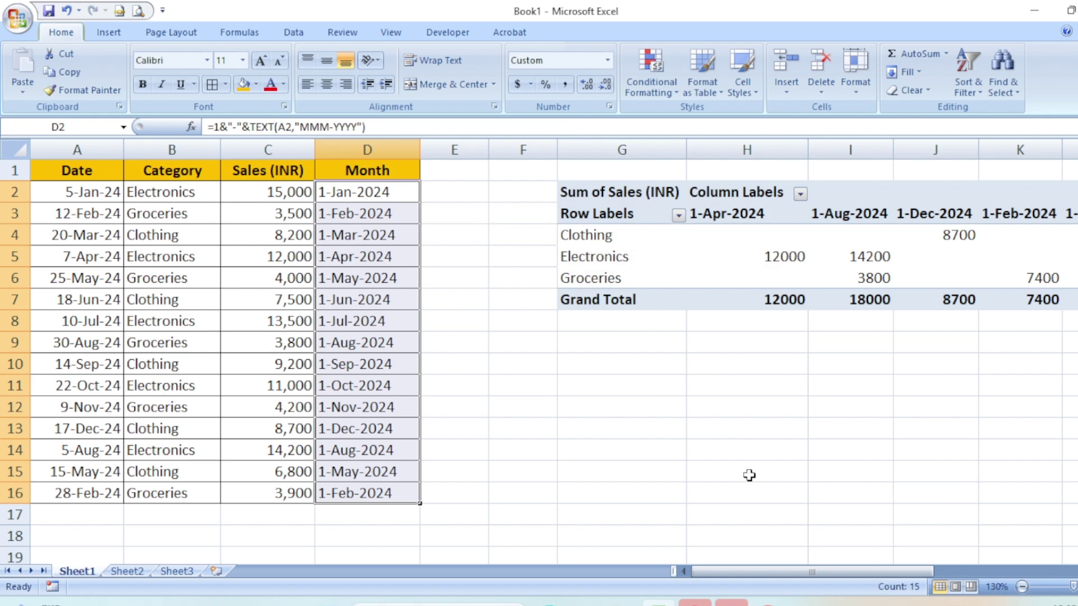
pyautogui.rightClick(732, 251)
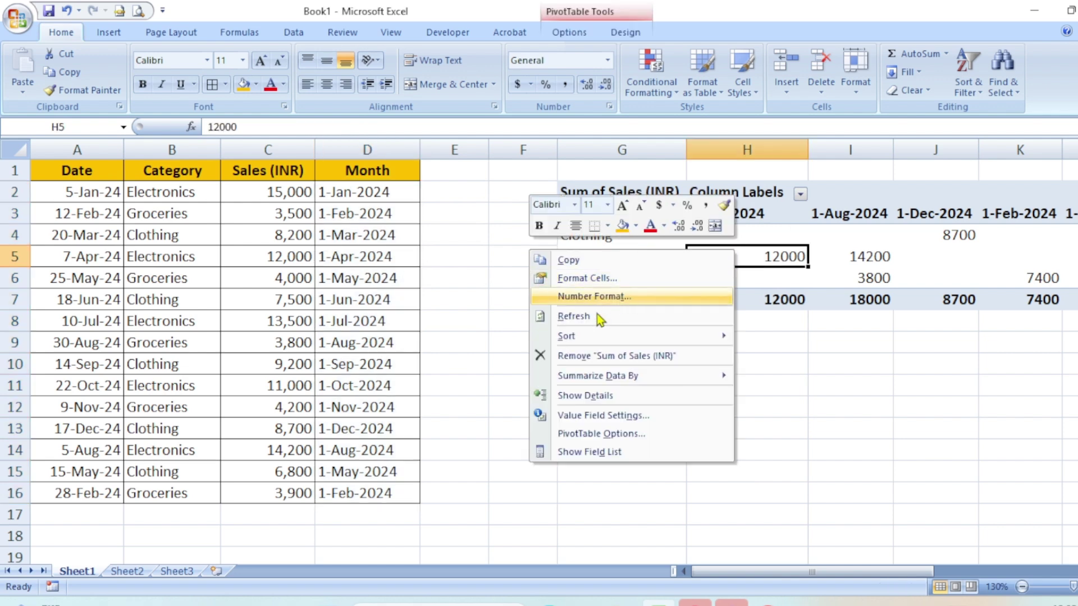
pyautogui.click(595, 318)
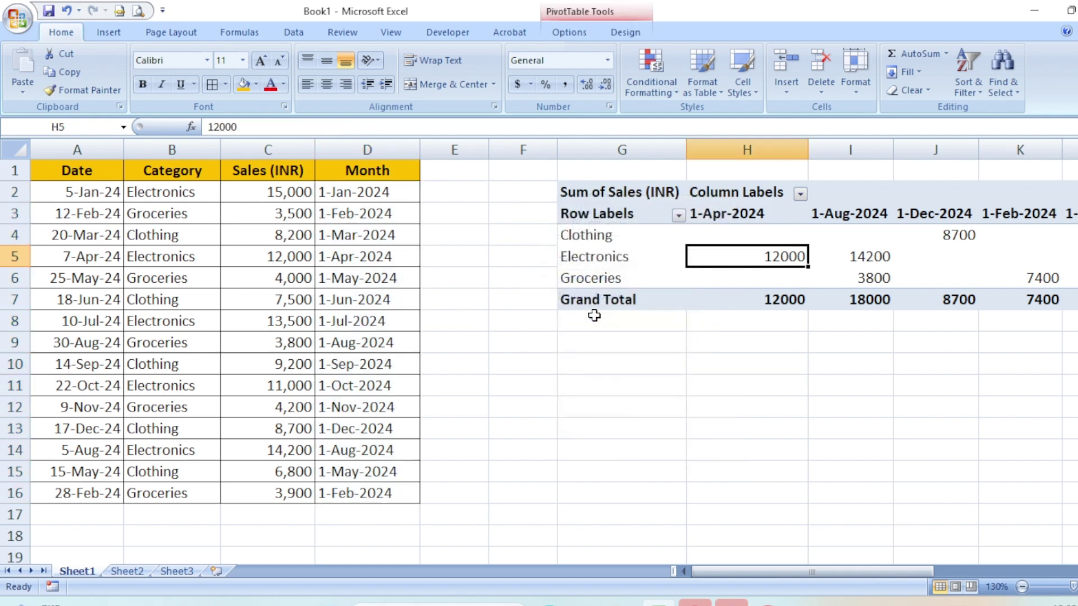
# - Replace the Month formulas in D2:D16 with their values by copying and pasting the range over itself
pyautogui.click(346, 200)
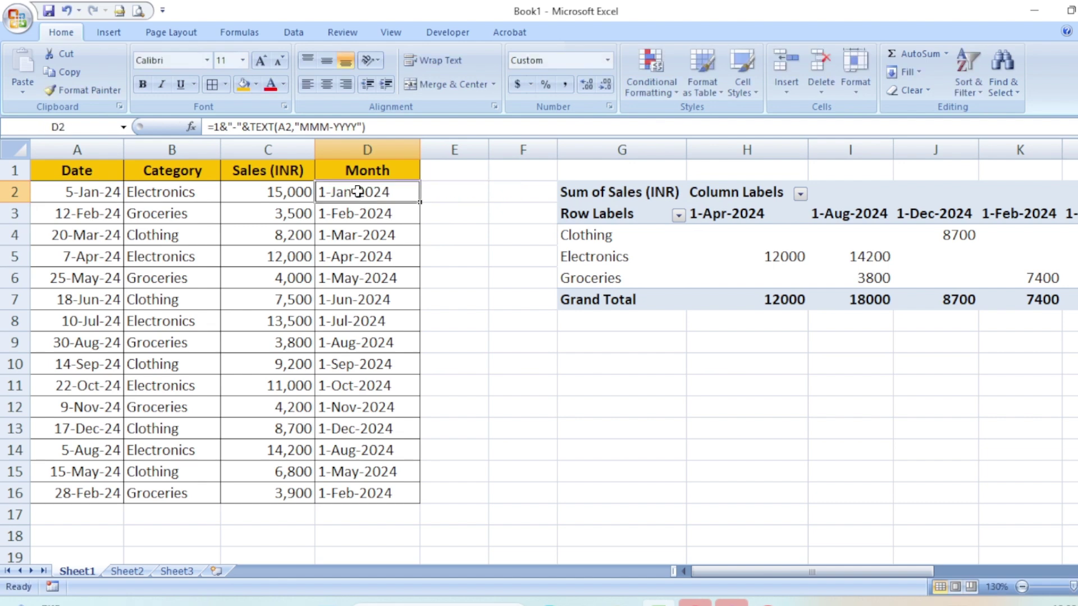
pyautogui.moveTo(358, 192); pyautogui.dragTo(351, 491)
pyautogui.hotkey('ctrl', 'c')
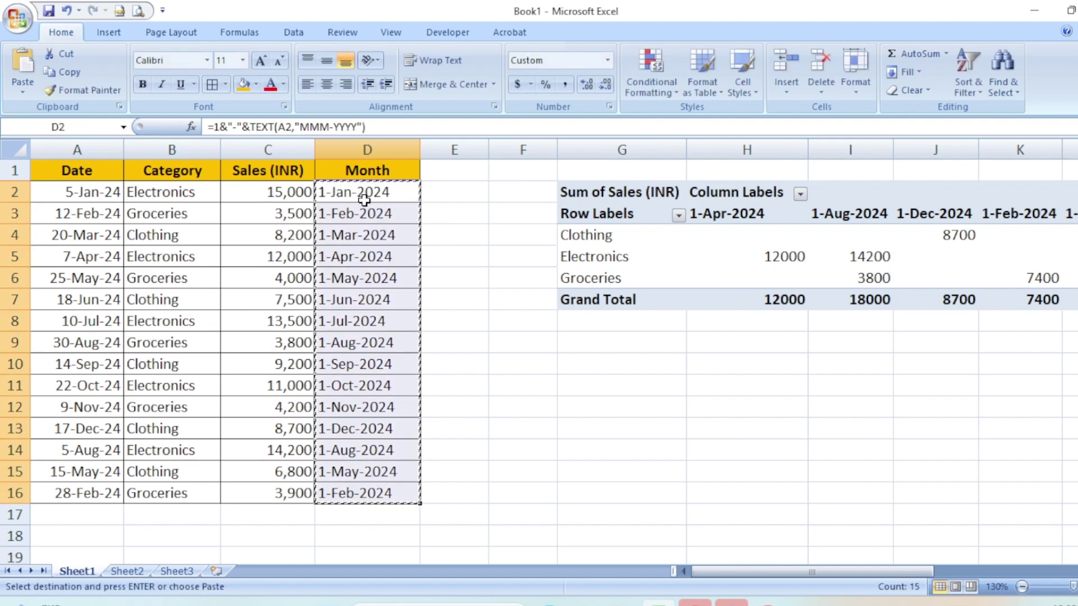
pyautogui.rightClick(364, 199)
pyautogui.click(245, 260)
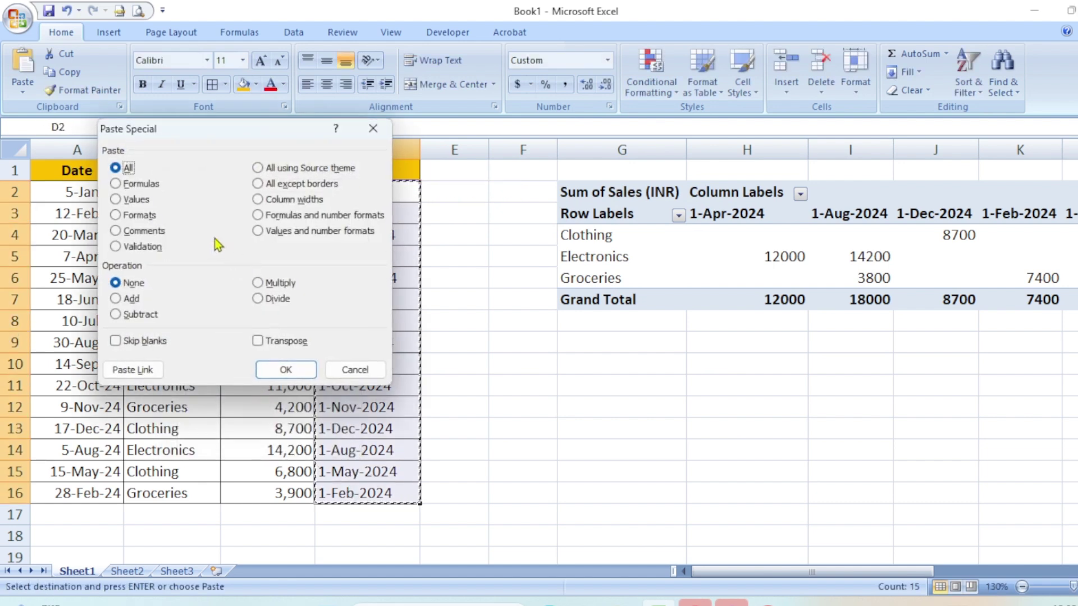
pyautogui.click(128, 199)
pyautogui.click(292, 371)
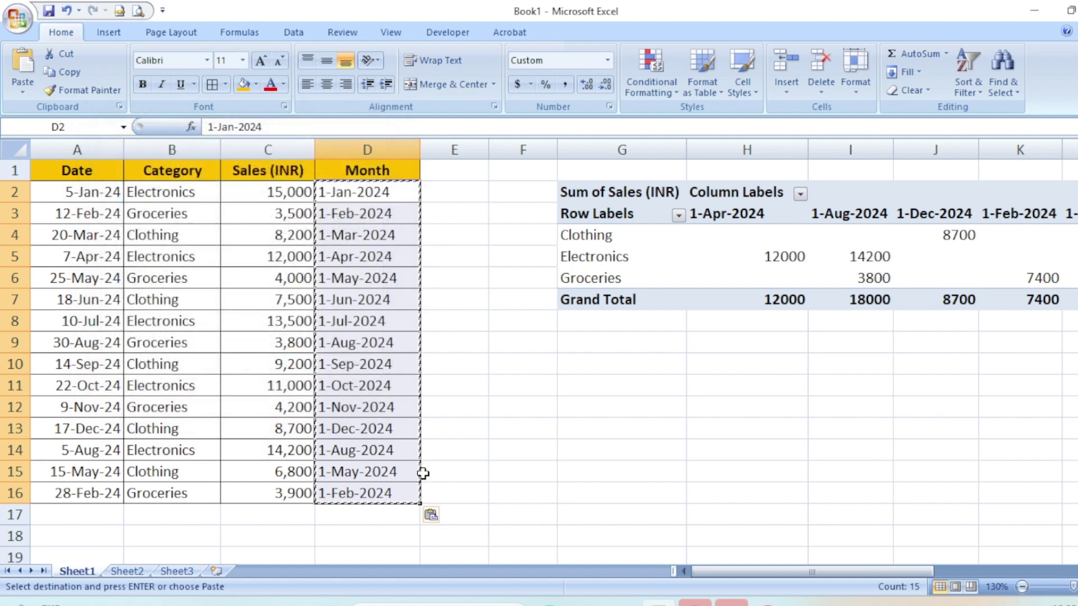
pyautogui.press('Escape')
# - Convert the Month values in D2:D16 to real dates with delimited Text to Columns, using the MDY date format
pyautogui.click(368, 196)
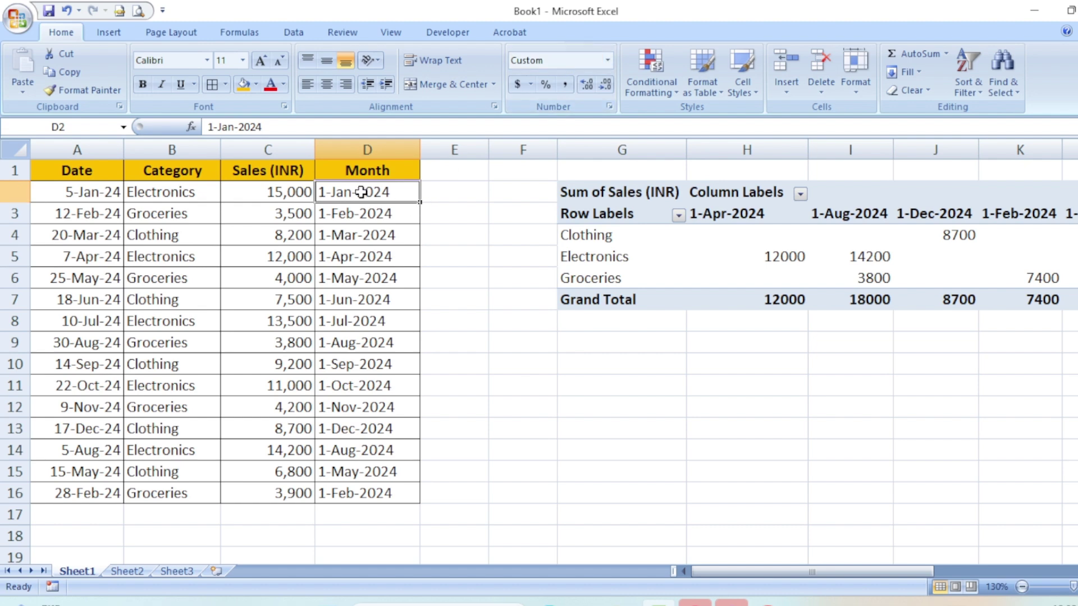
pyautogui.moveTo(366, 192); pyautogui.dragTo(374, 494)
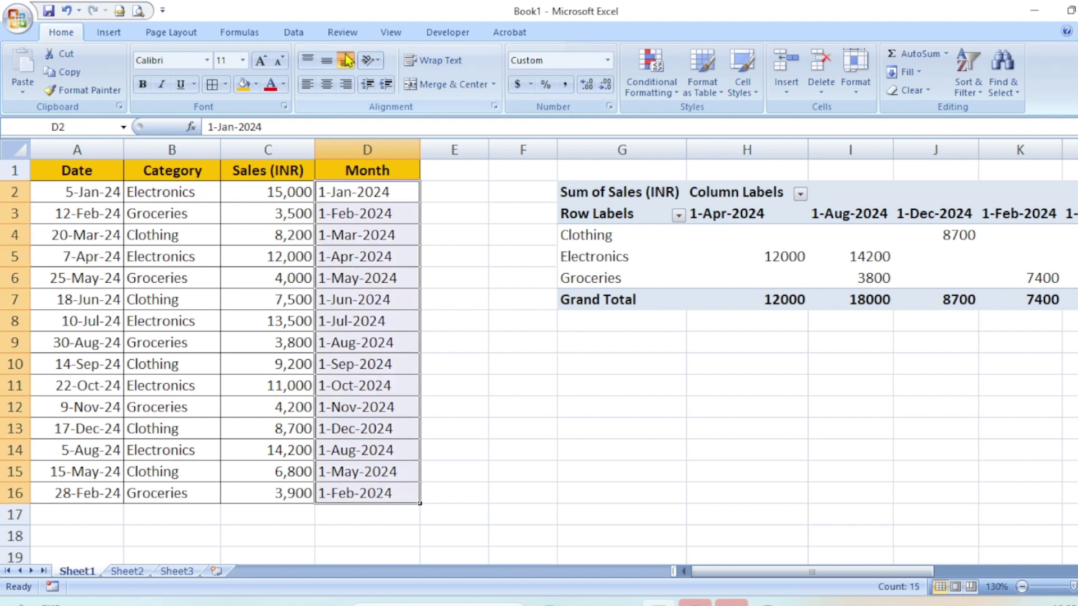
pyautogui.click(293, 32)
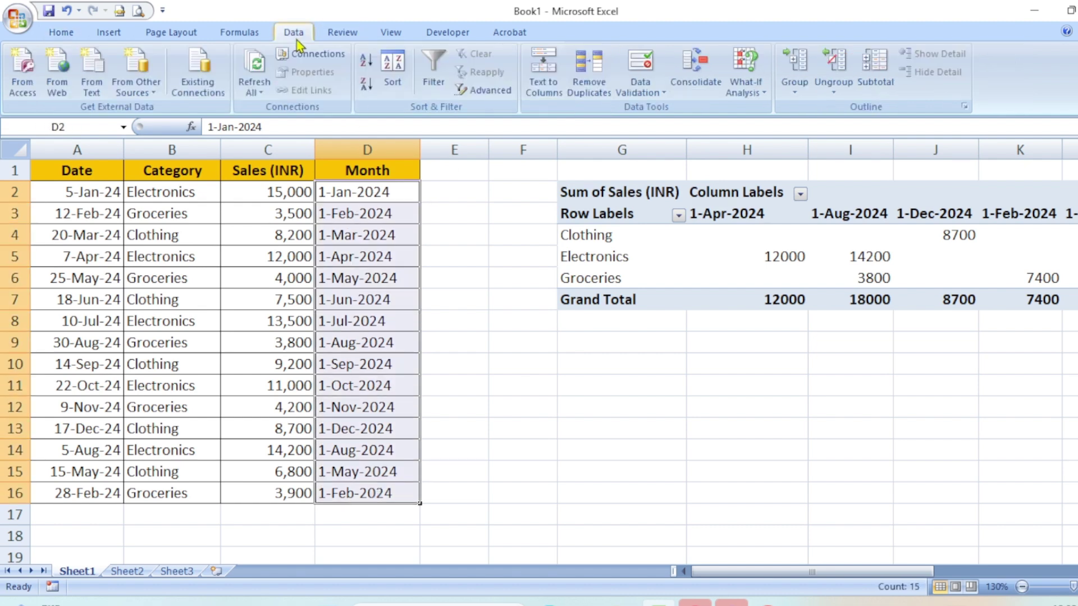
pyautogui.click(547, 82)
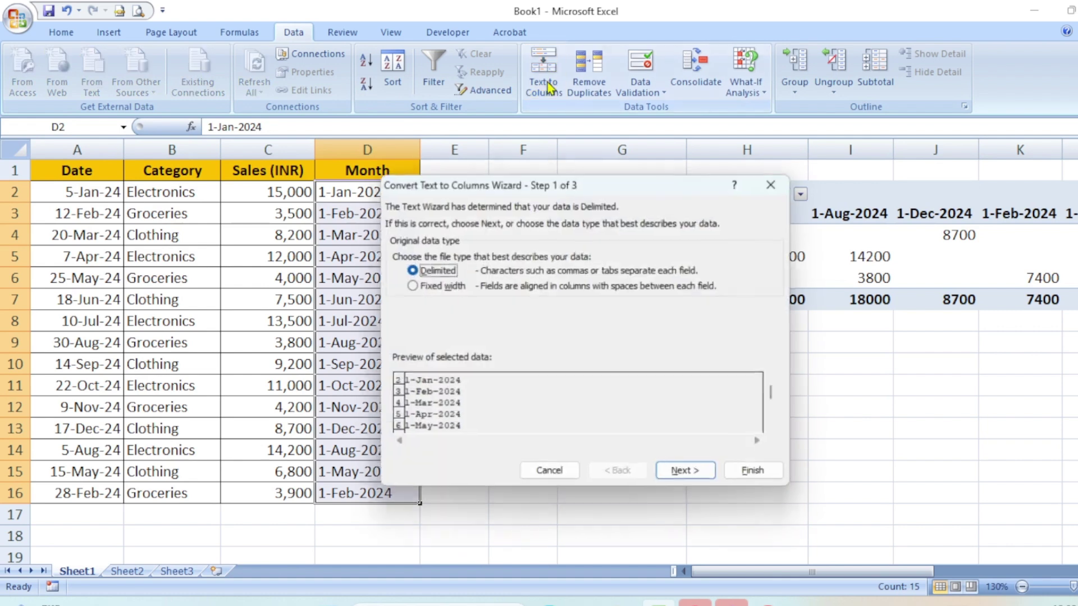
pyautogui.click(696, 476)
pyautogui.click(695, 474)
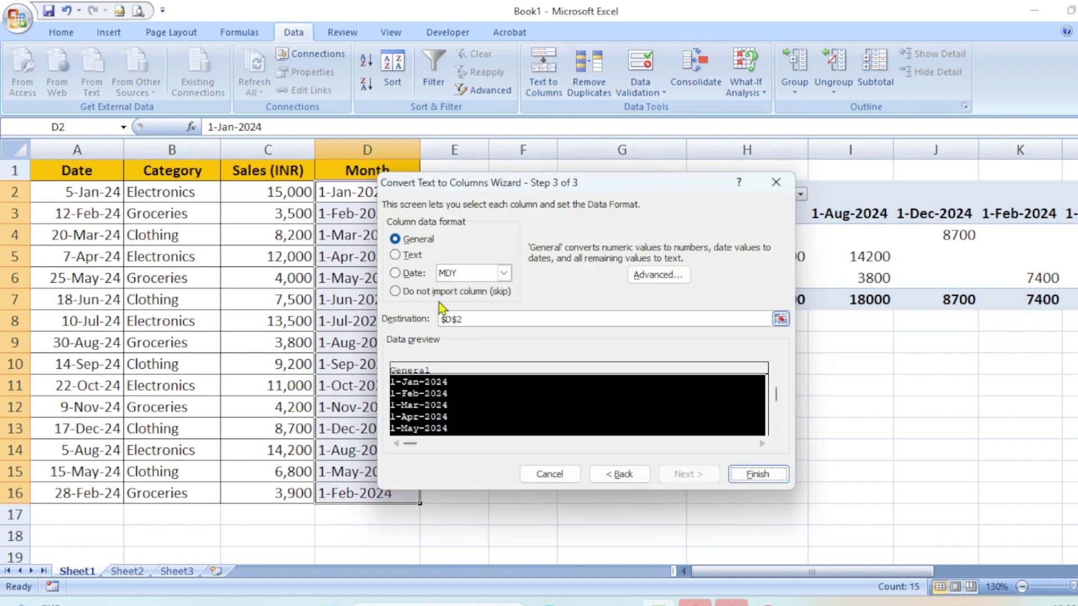
pyautogui.click(410, 274)
pyautogui.moveTo(515, 186); pyautogui.dragTo(597, 196)
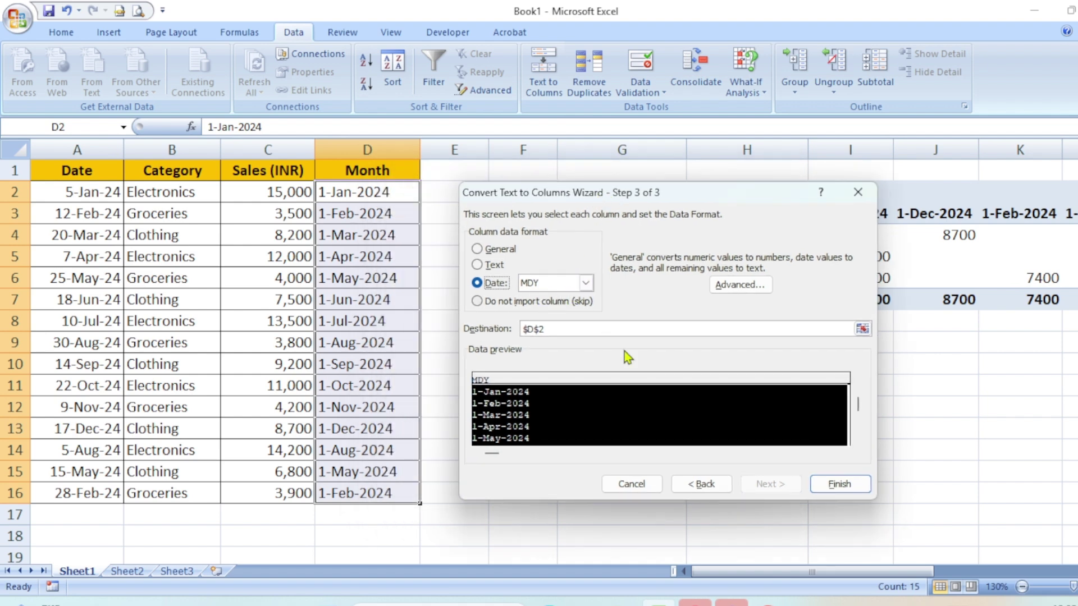
pyautogui.click(835, 488)
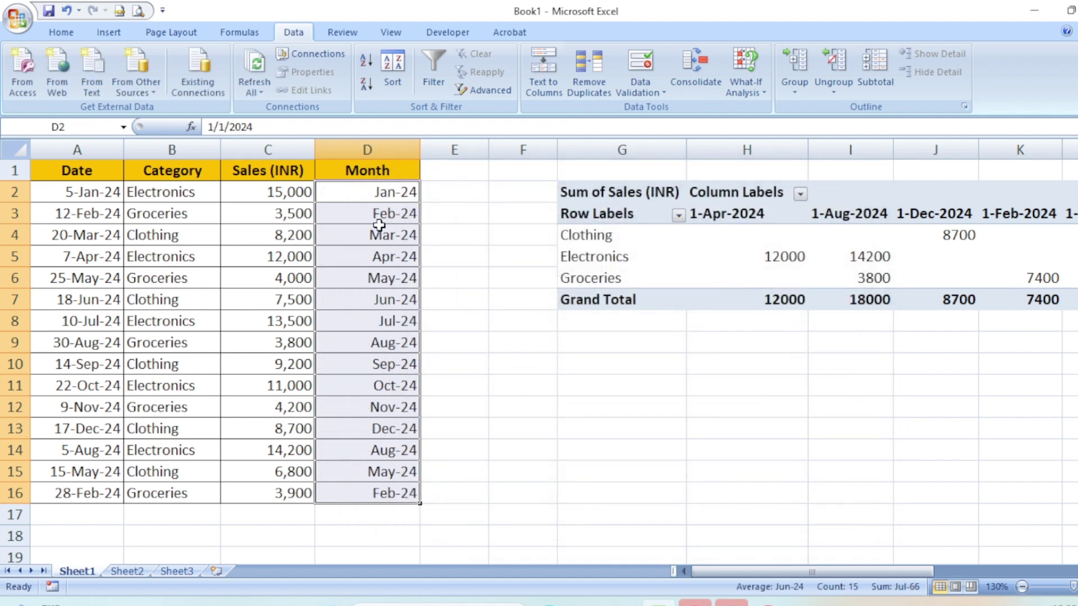
# - Inspect the stored values of the converted Month cells D16 and D2 without changing them
pyautogui.moveTo(385, 192); pyautogui.dragTo(383, 497)
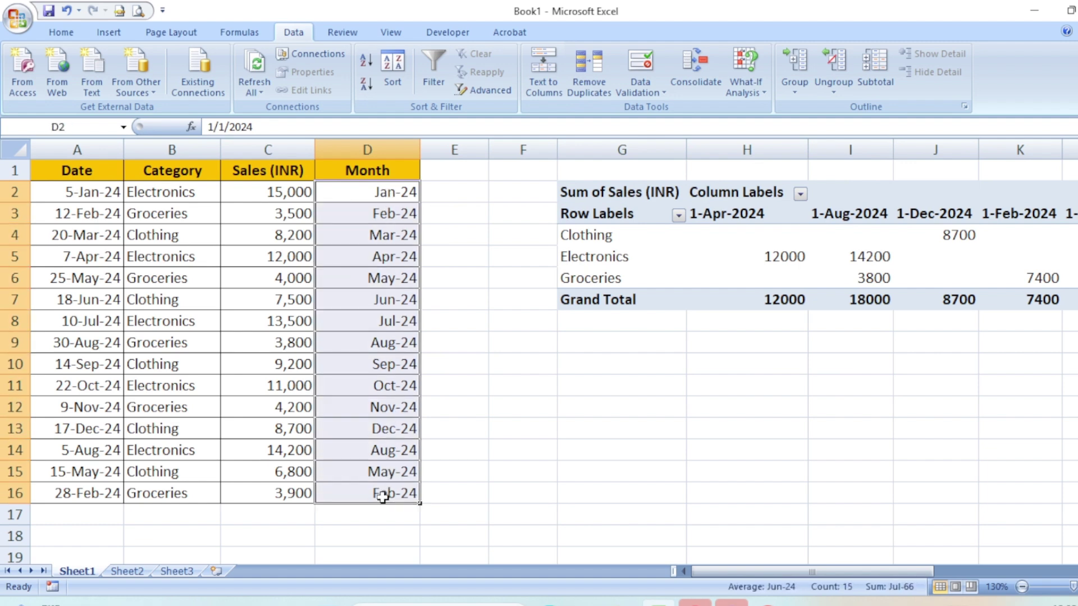
pyautogui.doubleClick(382, 496)
pyautogui.press('Escape')
pyautogui.click(375, 192)
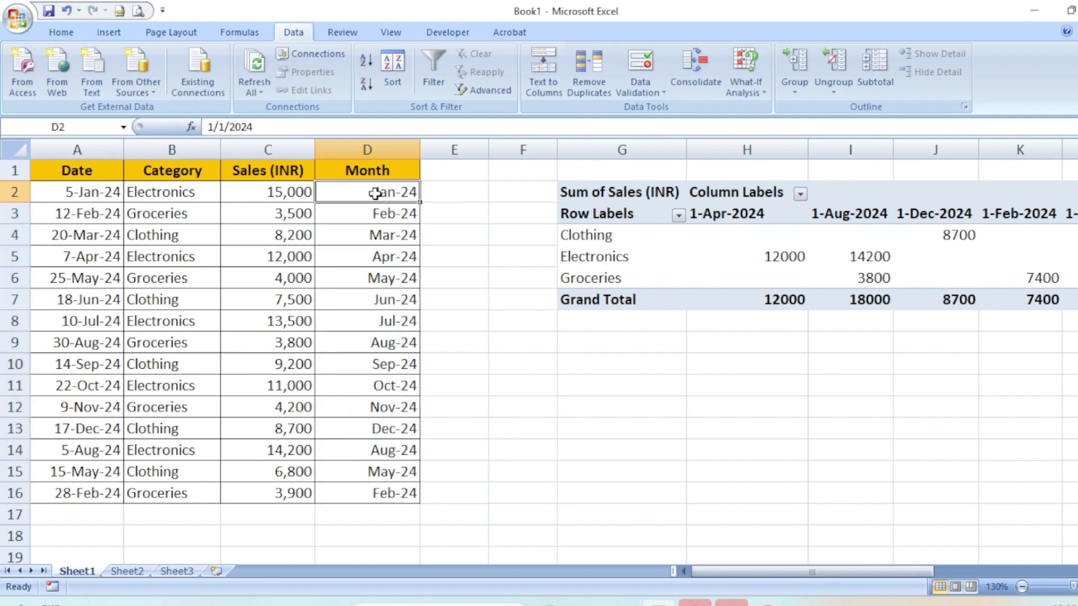
pyautogui.doubleClick(375, 192)
pyautogui.press('Escape')
pyautogui.doubleClick(372, 185)
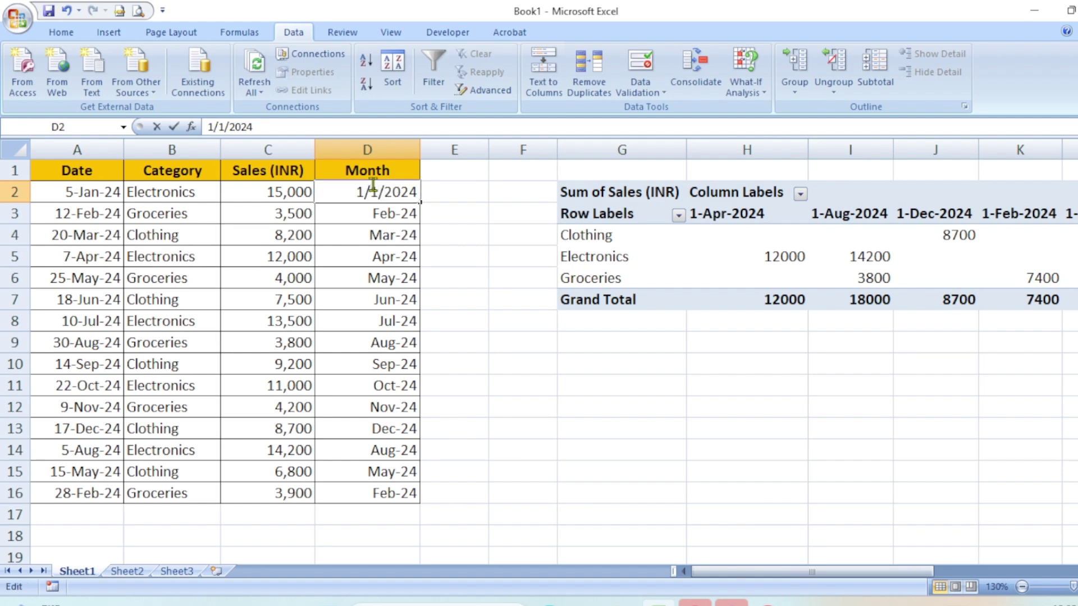
pyautogui.press('Escape')
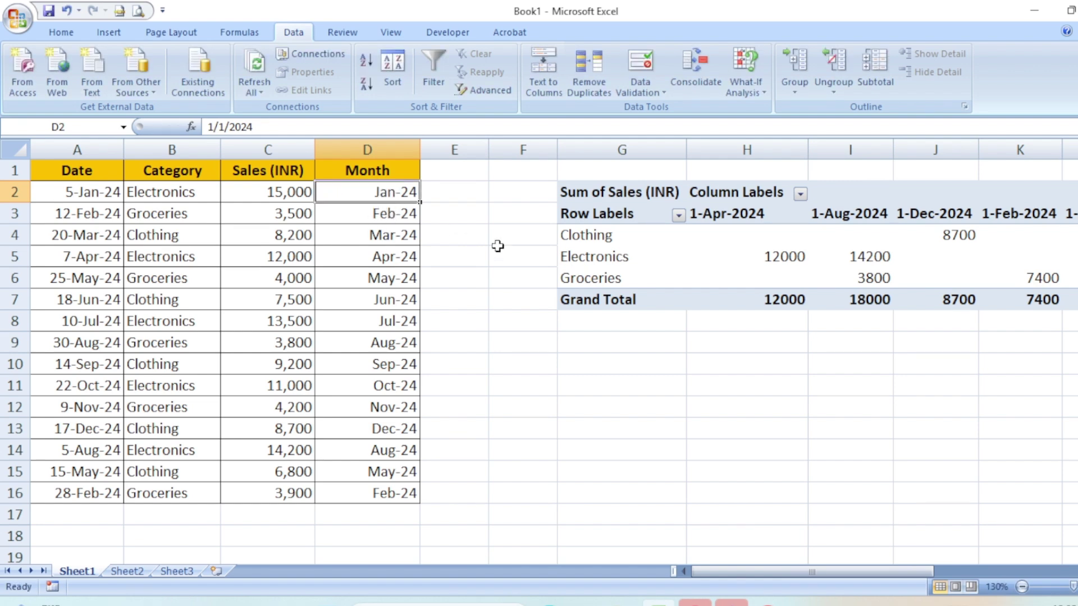
# - Refresh the PivotTable and select all its month headings in row 3, starting from H3
pyautogui.rightClick(642, 244)
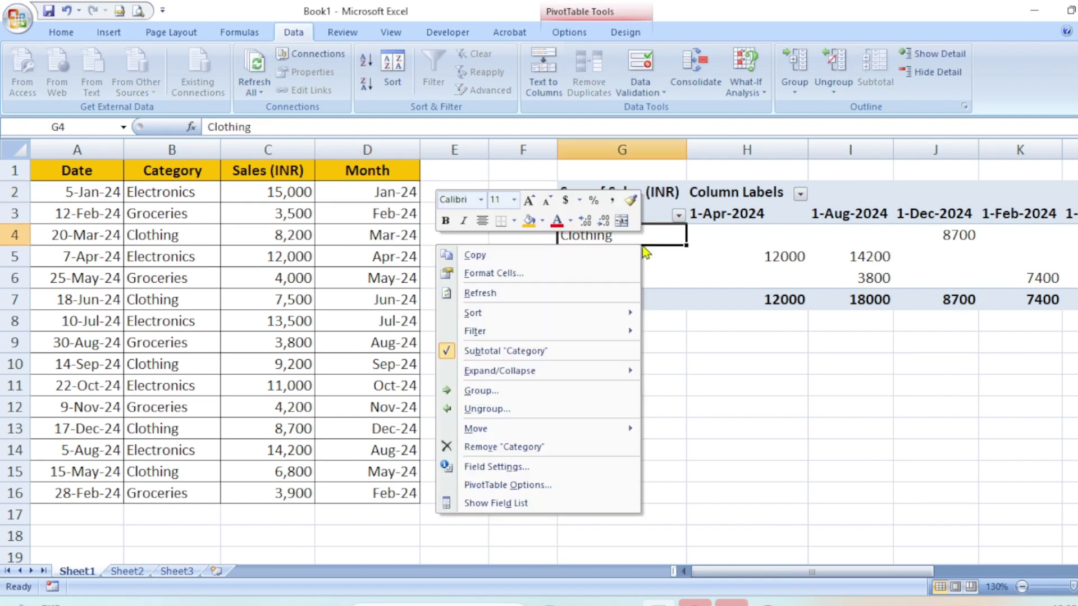
pyautogui.click(493, 298)
pyautogui.moveTo(768, 214); pyautogui.dragTo(1067, 222)
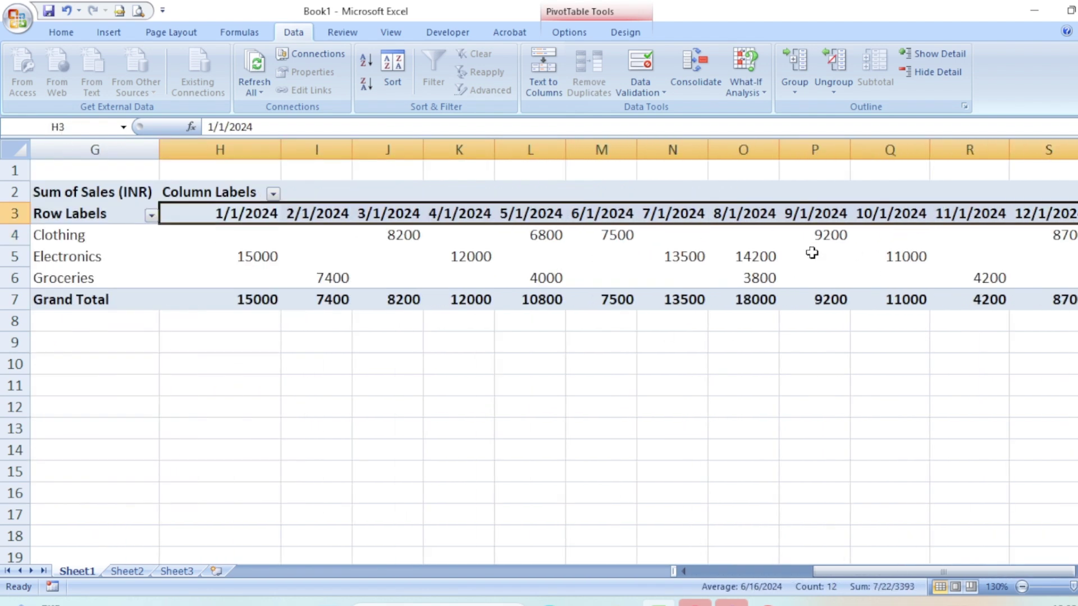
# - Apply the custom number format mmm-yyyy to the selected PivotTable month headings
pyautogui.rightClick(225, 221)
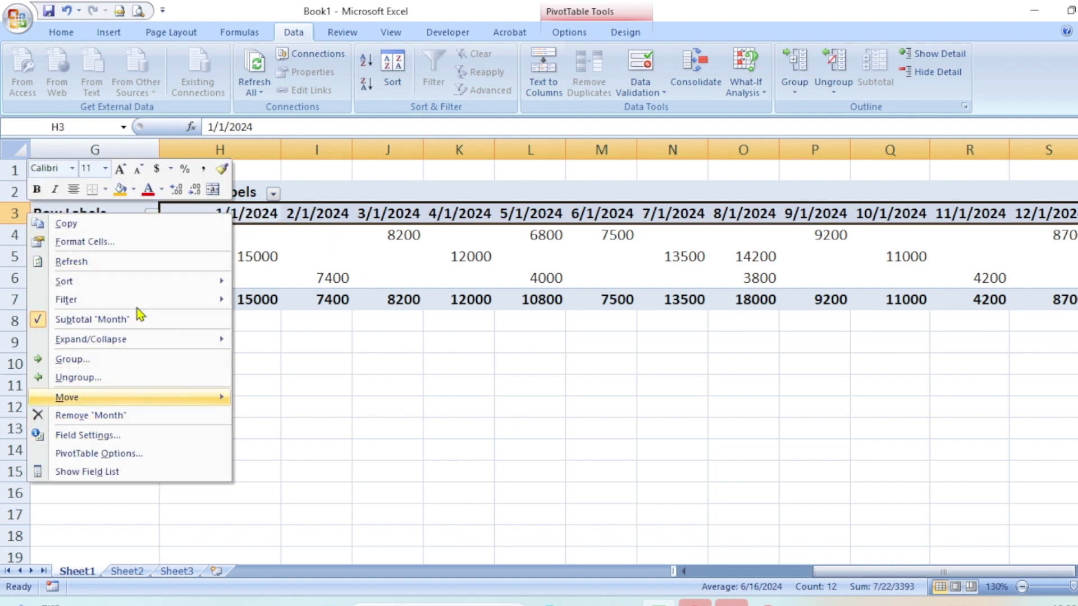
pyautogui.click(88, 242)
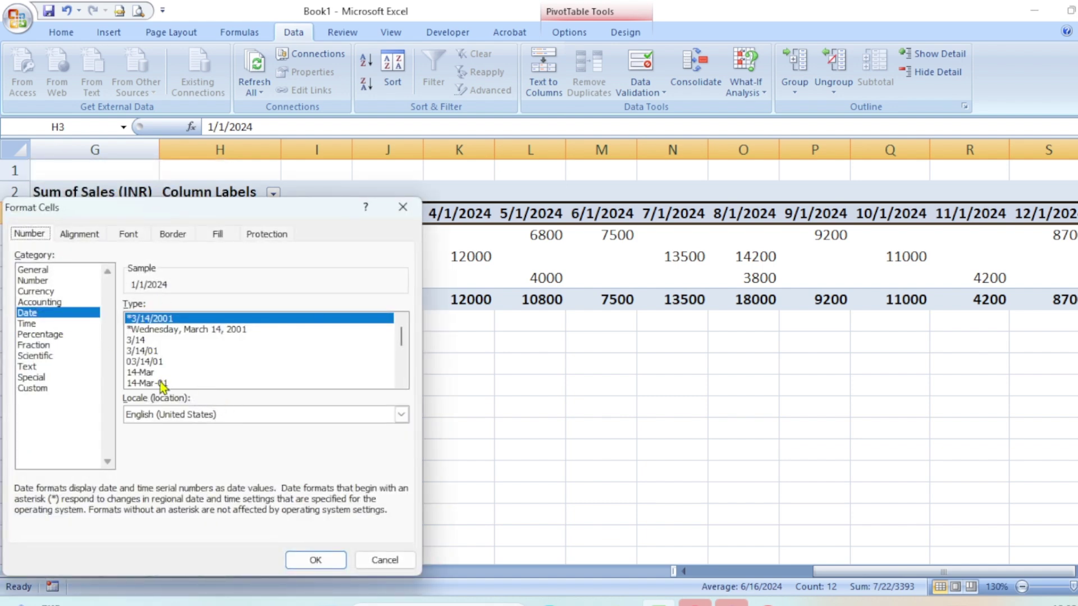
pyautogui.scroll(-2, 161, 387)
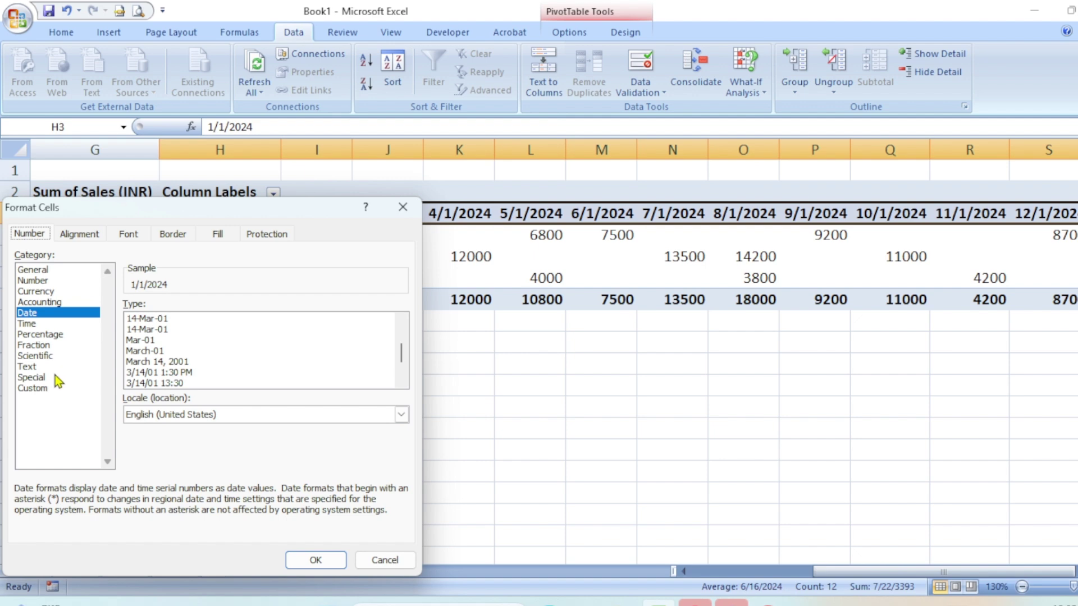
pyautogui.click(33, 388)
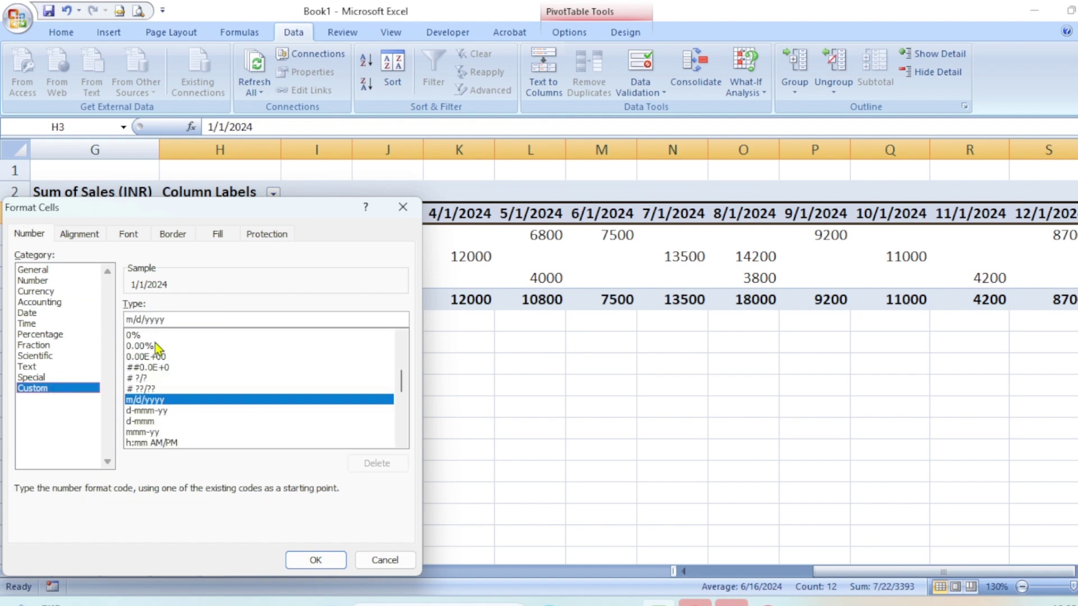
pyautogui.moveTo(177, 322); pyautogui.dragTo(68, 327)
pyautogui.write('mmm')
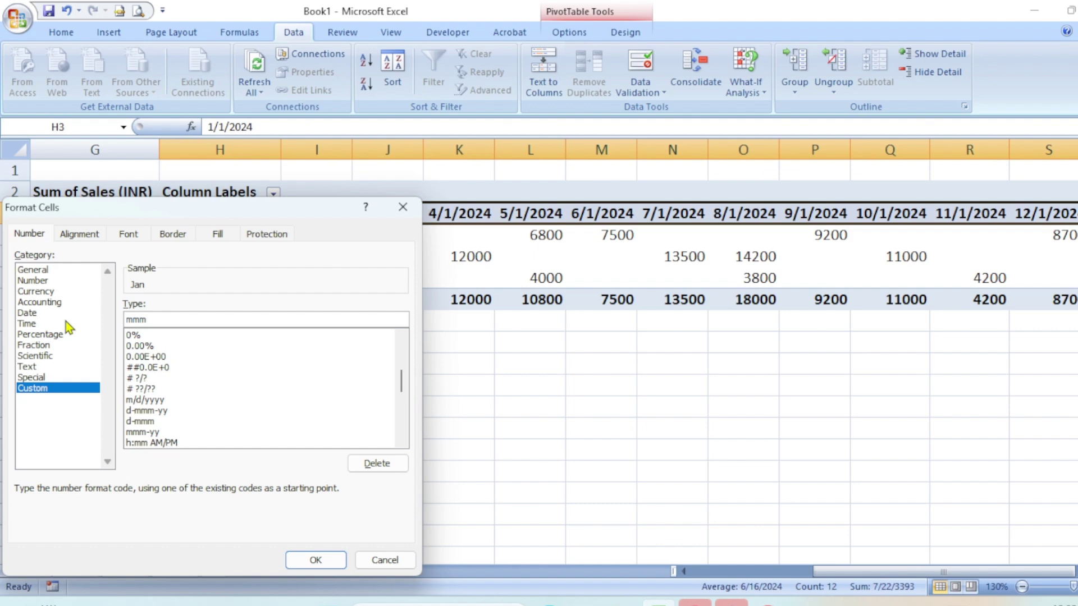
pyautogui.write('-yyyy')
pyautogui.click(315, 560)
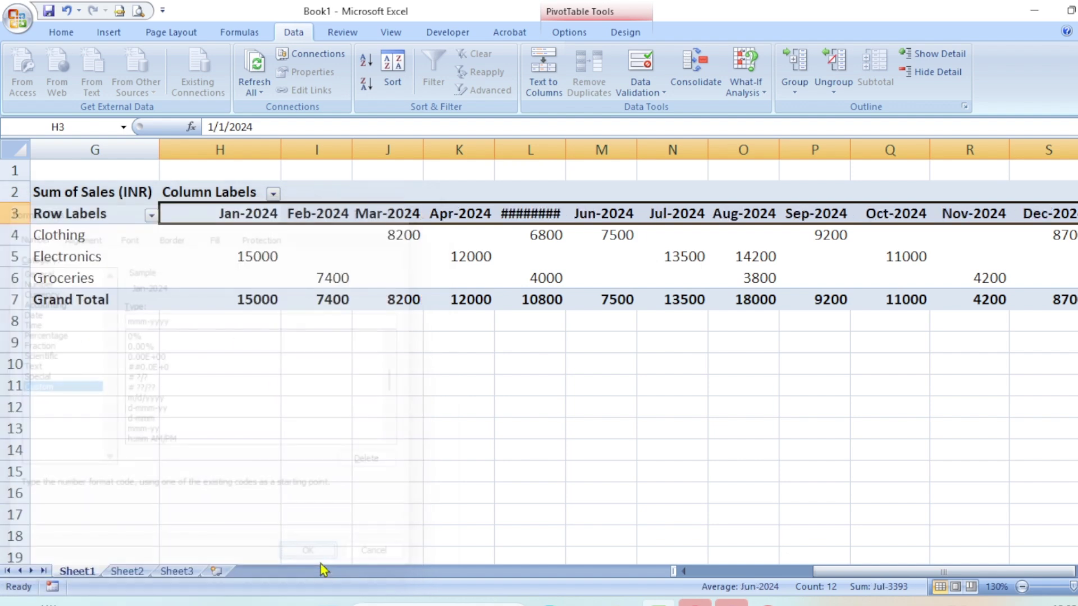
# - Fit column L to its heading and refresh the PivotTable
pyautogui.doubleClick(563, 152)
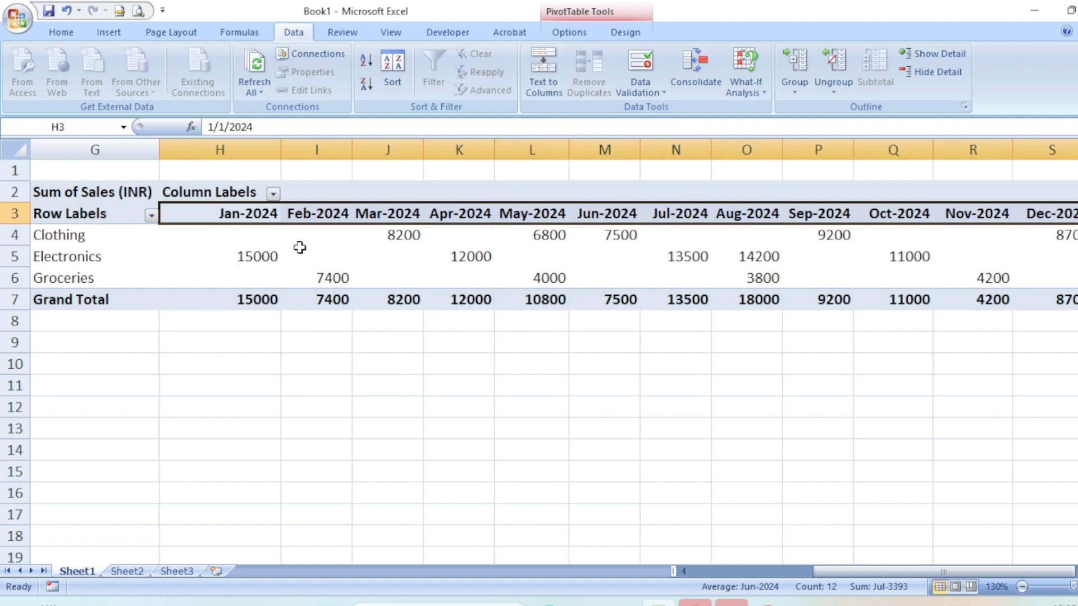
pyautogui.rightClick(300, 247)
pyautogui.click(150, 314)
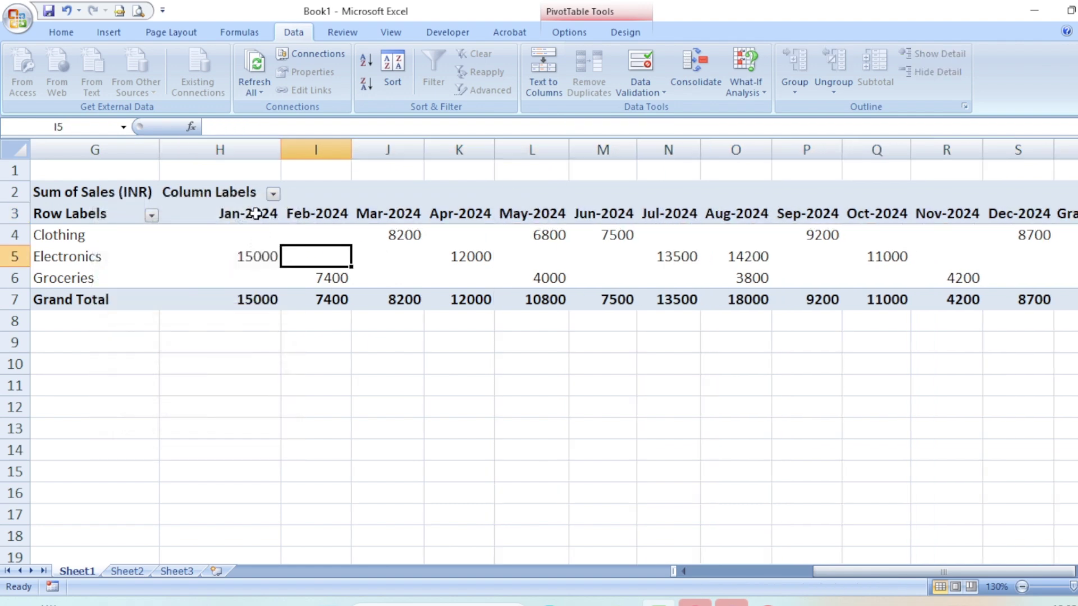
# - Check the order of the PivotTable's month headings against the source Month column
pyautogui.moveTo(256, 214); pyautogui.dragTo(1054, 254)
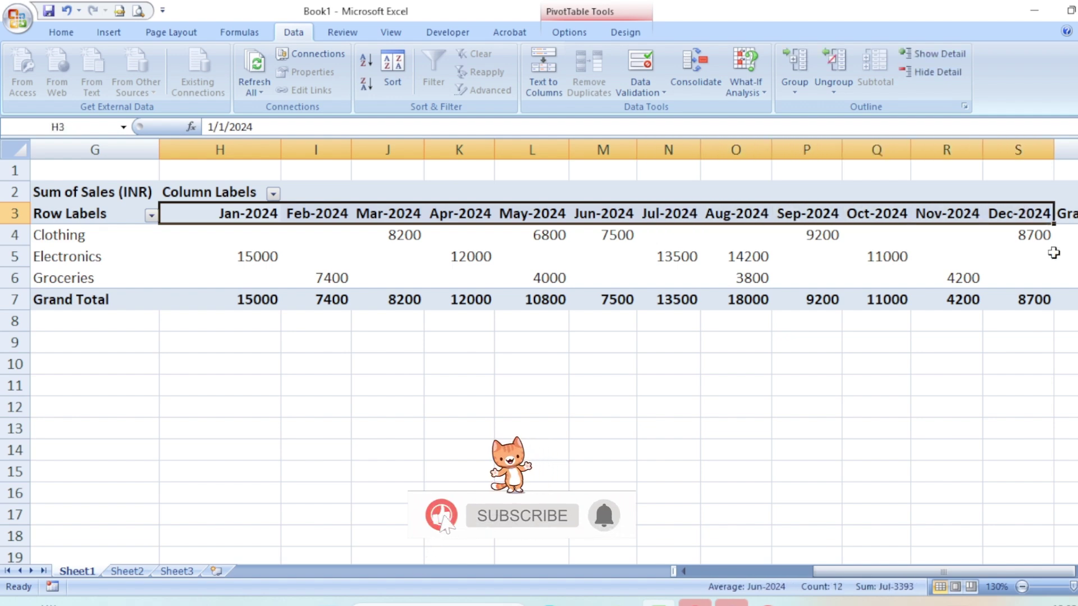
pyautogui.moveTo(852, 571); pyautogui.dragTo(728, 578)
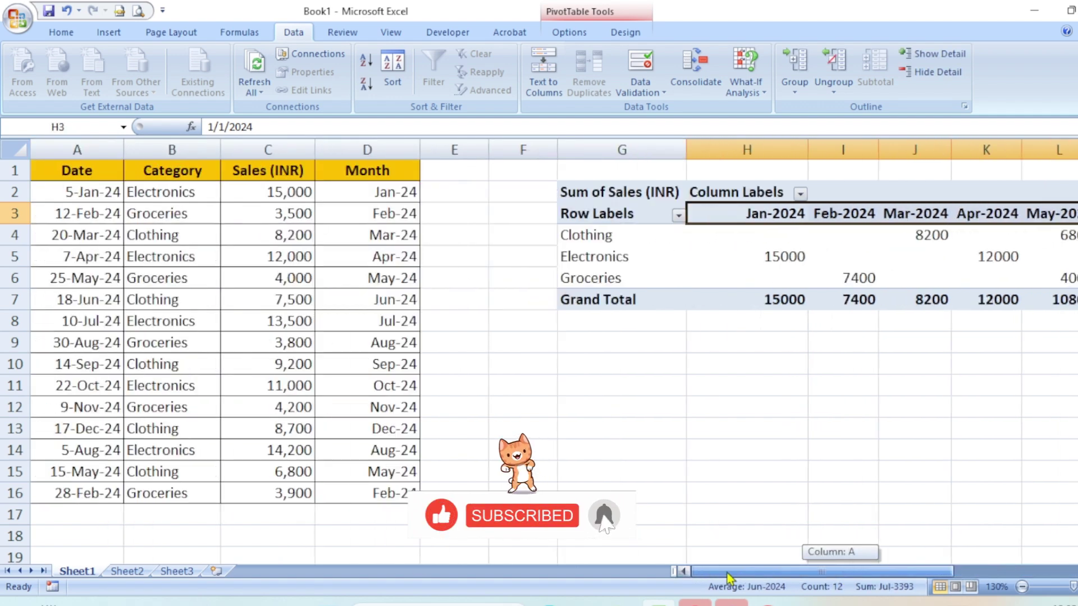
pyautogui.click(372, 193)
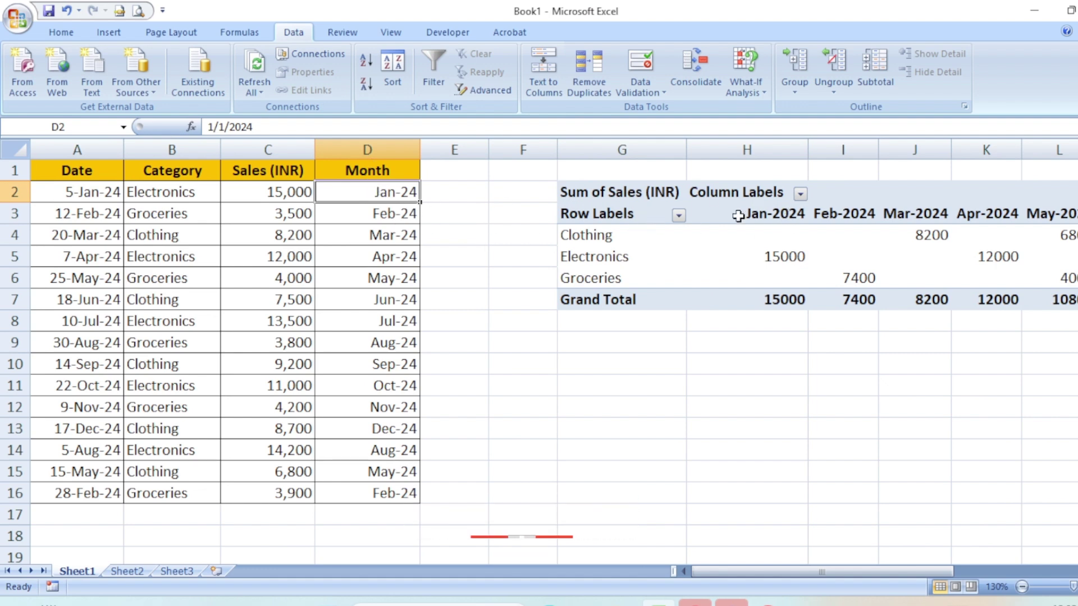
pyautogui.moveTo(738, 216); pyautogui.dragTo(1064, 220)
pyautogui.moveTo(568, 224); pyautogui.dragTo(1045, 215)
pyautogui.moveTo(598, 223); pyautogui.dragTo(948, 215)
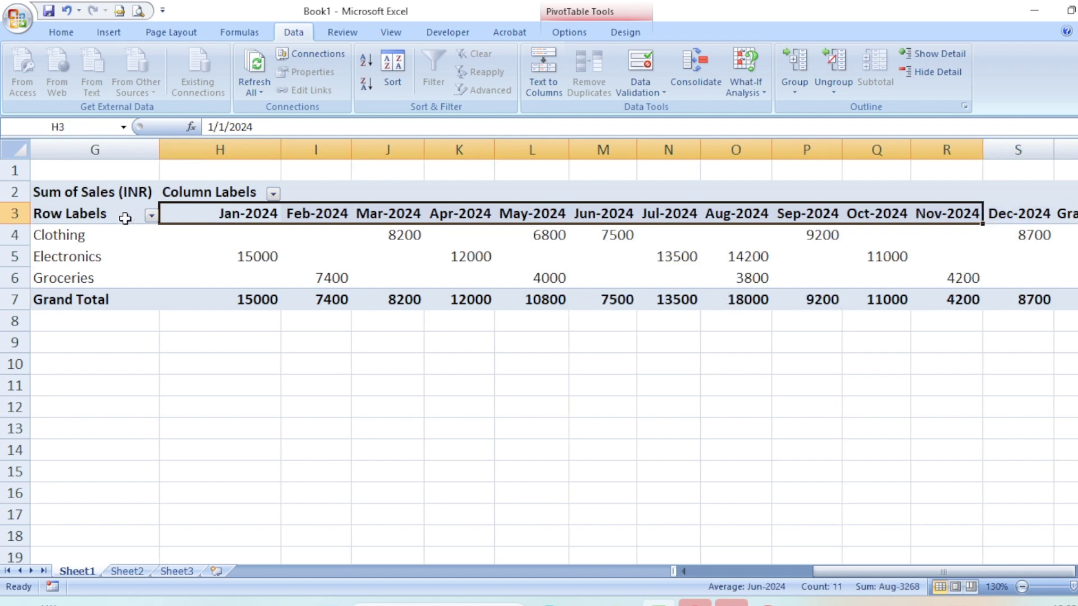
# - Sort the PivotTable's month column labels oldest to newest, and re-sort them newest to oldest
pyautogui.click(274, 193)
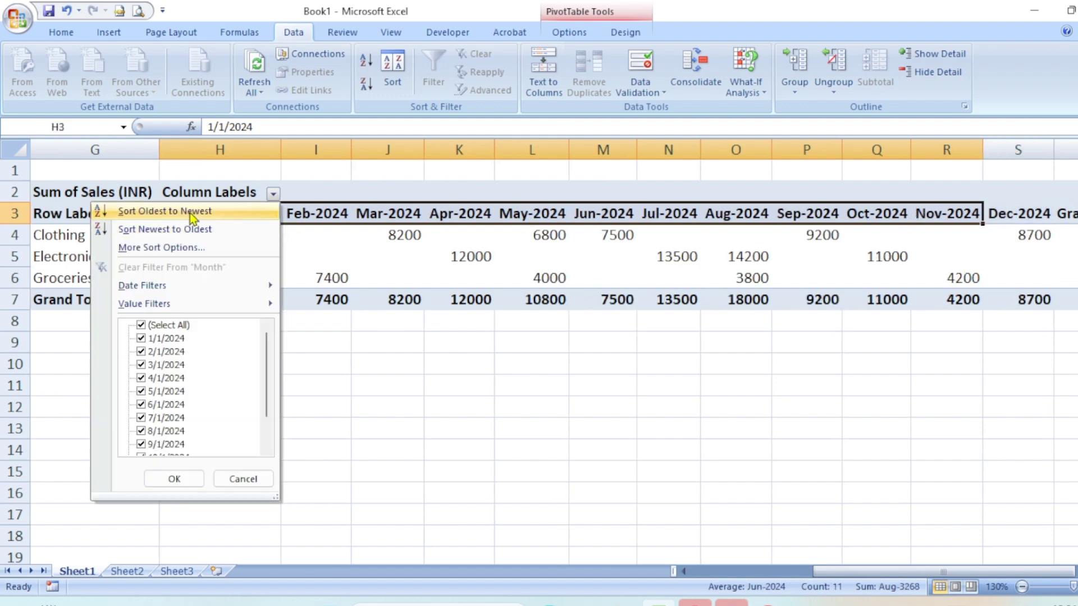
pyautogui.click(169, 211)
pyautogui.click(273, 194)
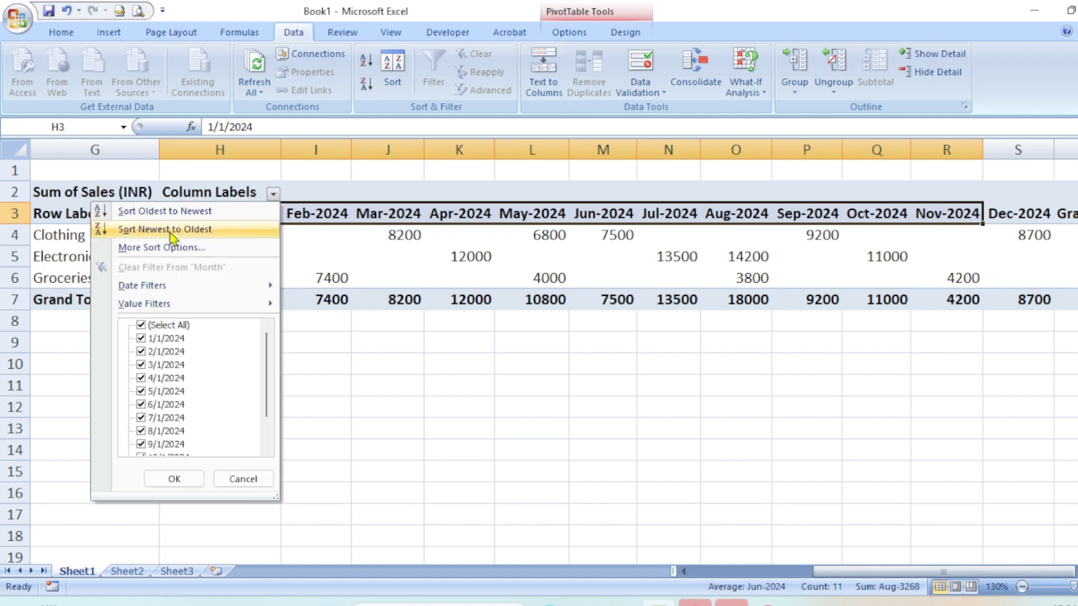
pyautogui.click(168, 232)
pyautogui.click(241, 219)
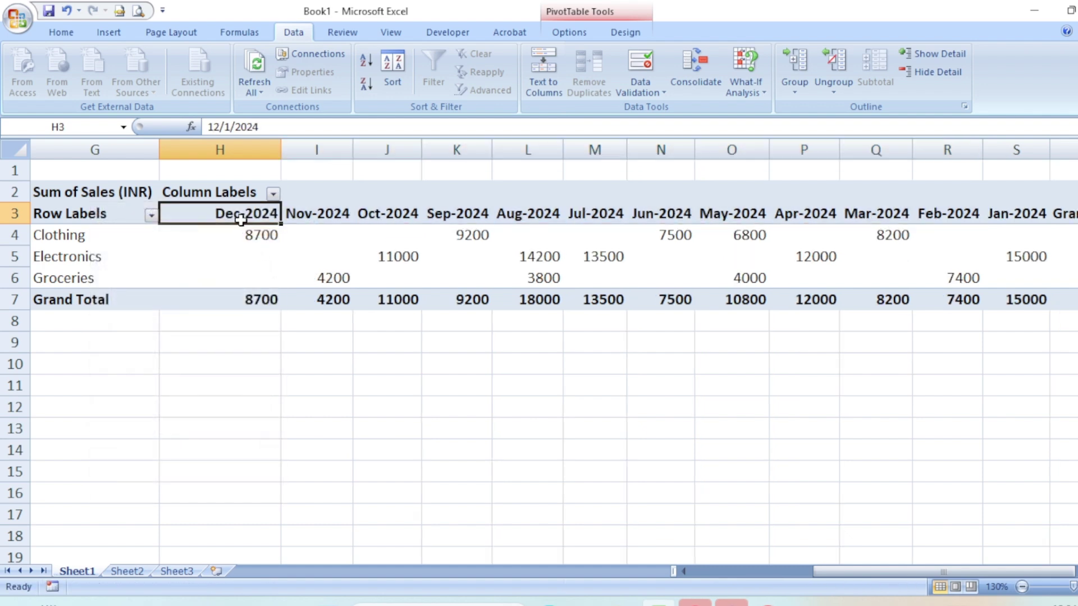
pyautogui.click(1019, 219)
# - Go back to the source table and inspect the date value stored in D2
pyautogui.moveTo(854, 574); pyautogui.dragTo(710, 571)
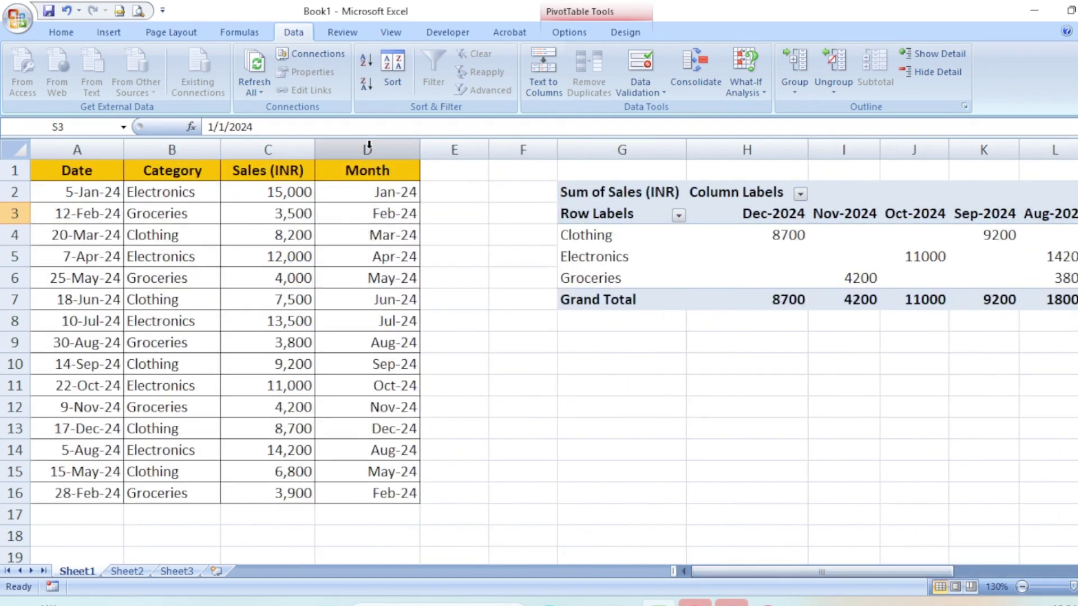
pyautogui.click(372, 193)
pyautogui.doubleClick(371, 192)
pyautogui.press('Escape')
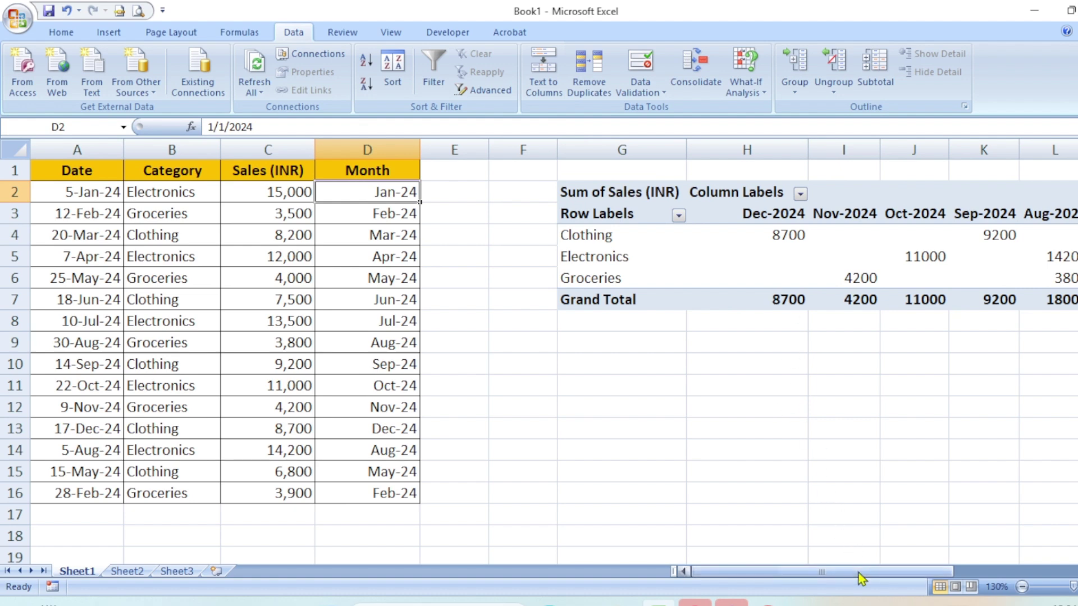
pyautogui.moveTo(858, 574)
pyautogui.mouseDown()
pyautogui.moveTo(901, 578)
pyautogui.moveTo(858, 573)
pyautogui.mouseUp()
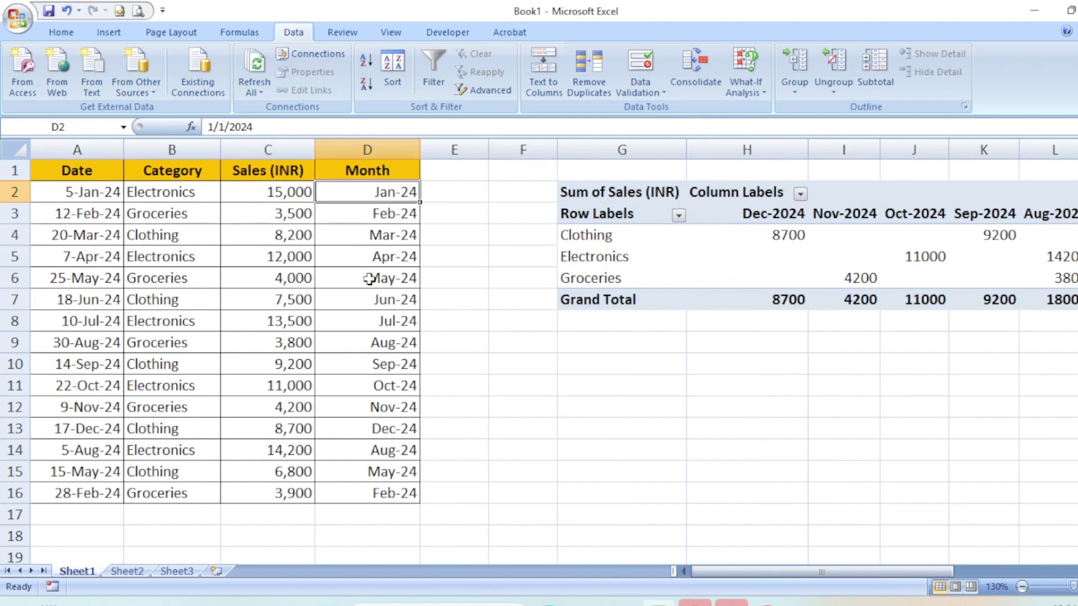